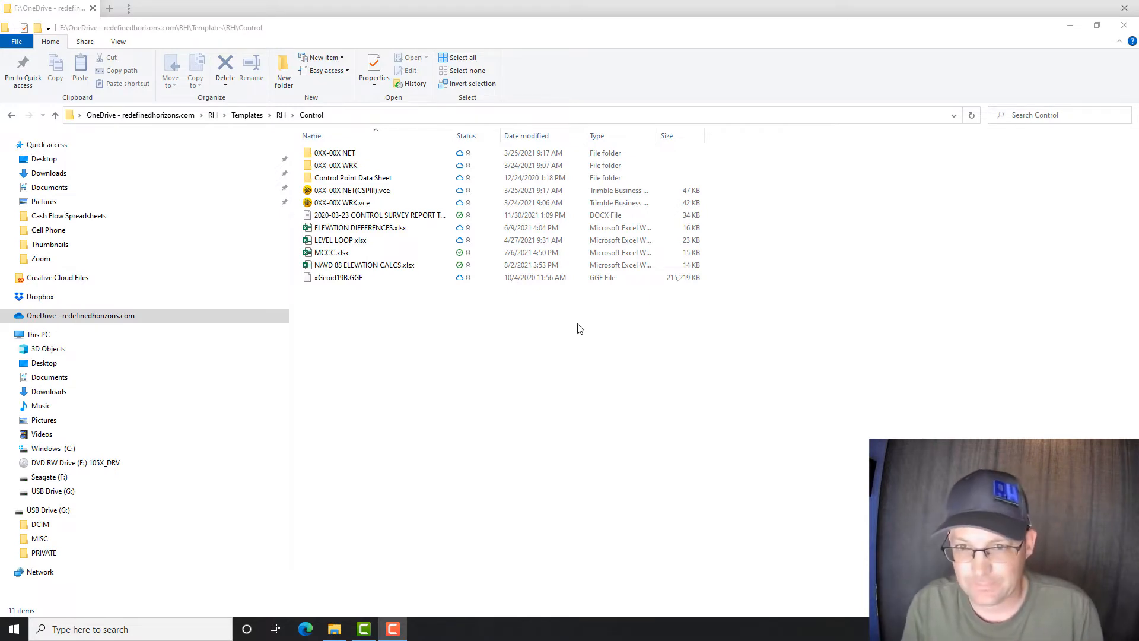
Copy the LEVEL LOOP.xlsx template from the Control templates folder
left_click(557, 376)
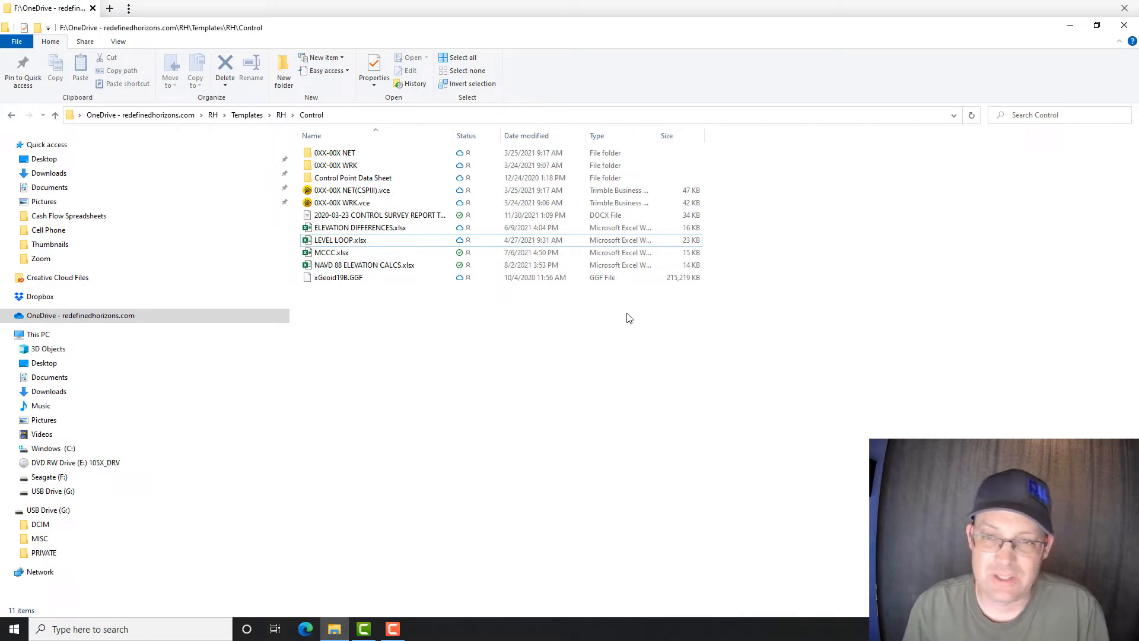
right_click(382, 246)
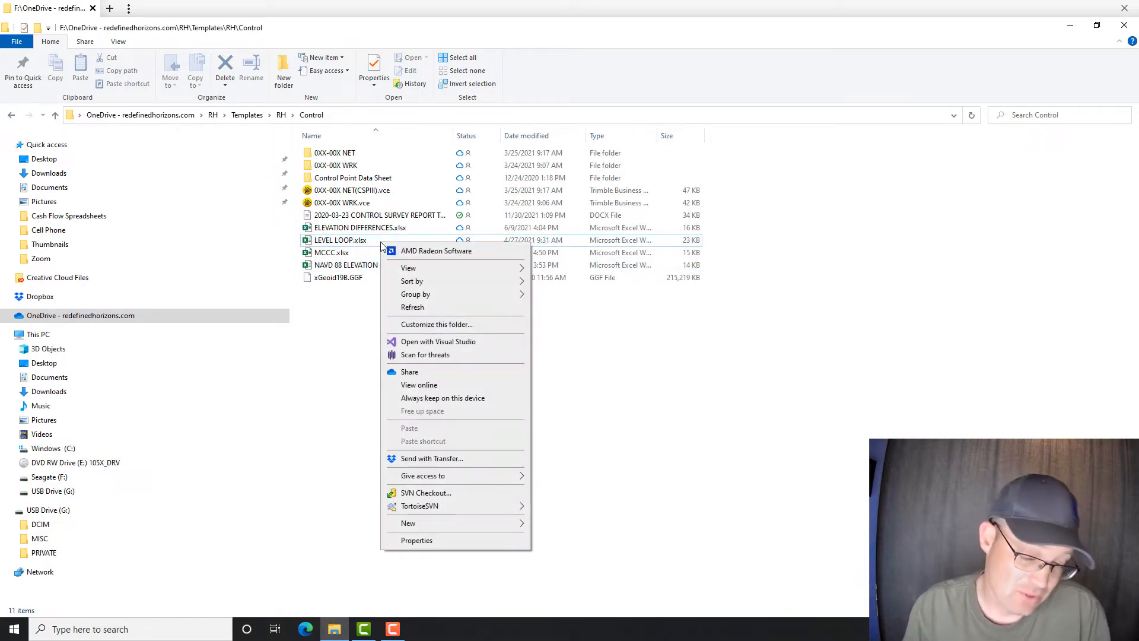
left_click(340, 245)
right_click(340, 245)
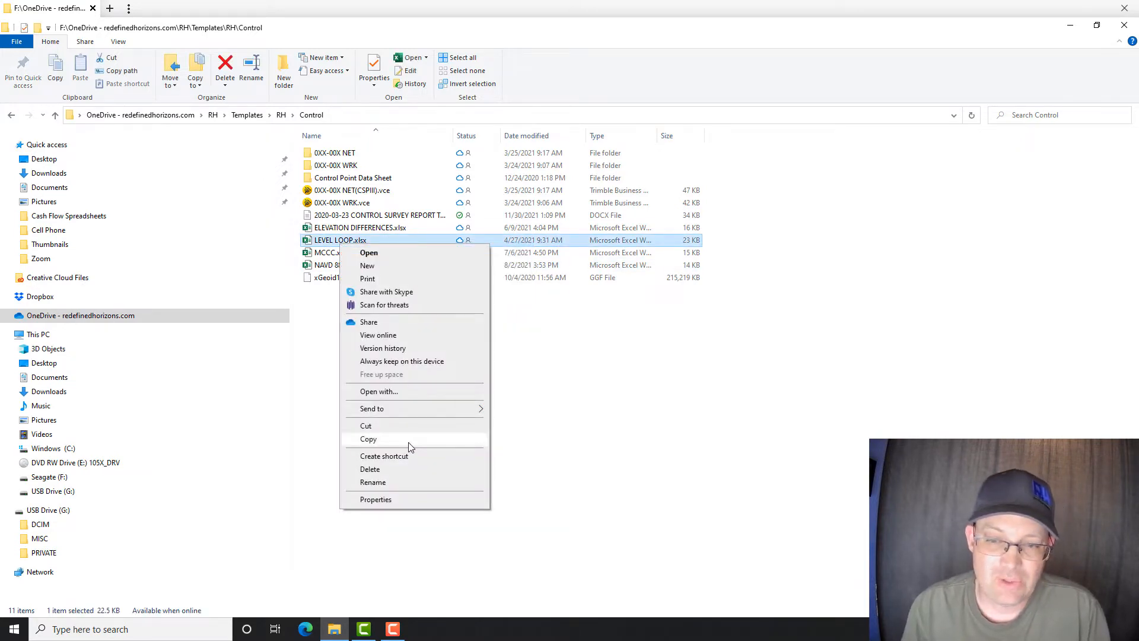
left_click(369, 439)
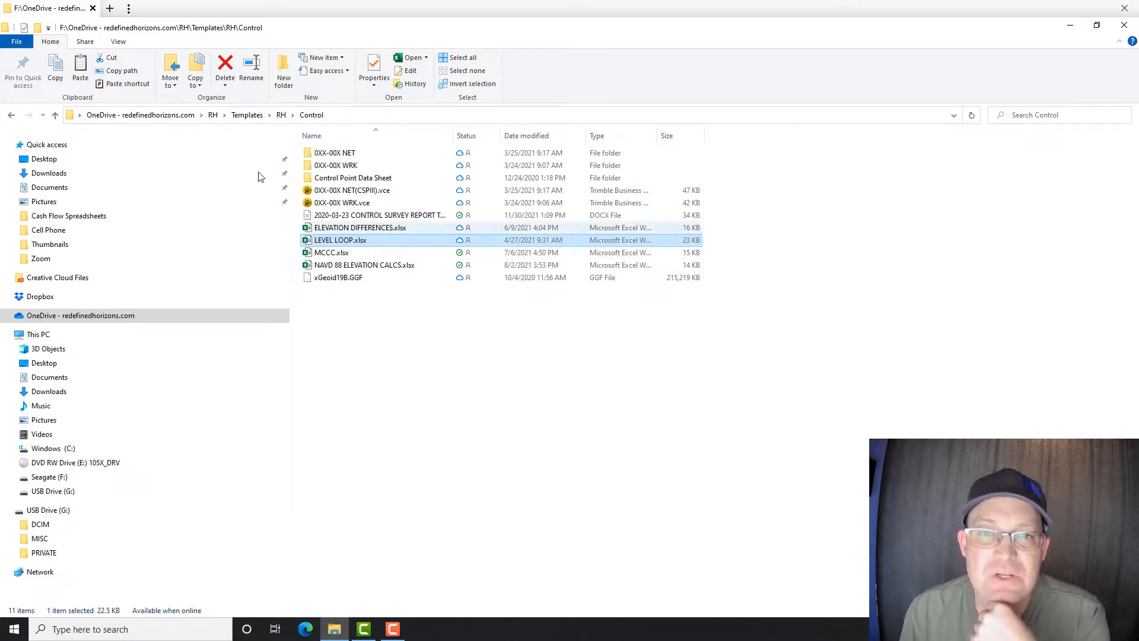
Go to the RH Jobs folder and open Archived, the 031-001 Lodi job, Field and then its IFC folder
left_click(217, 116)
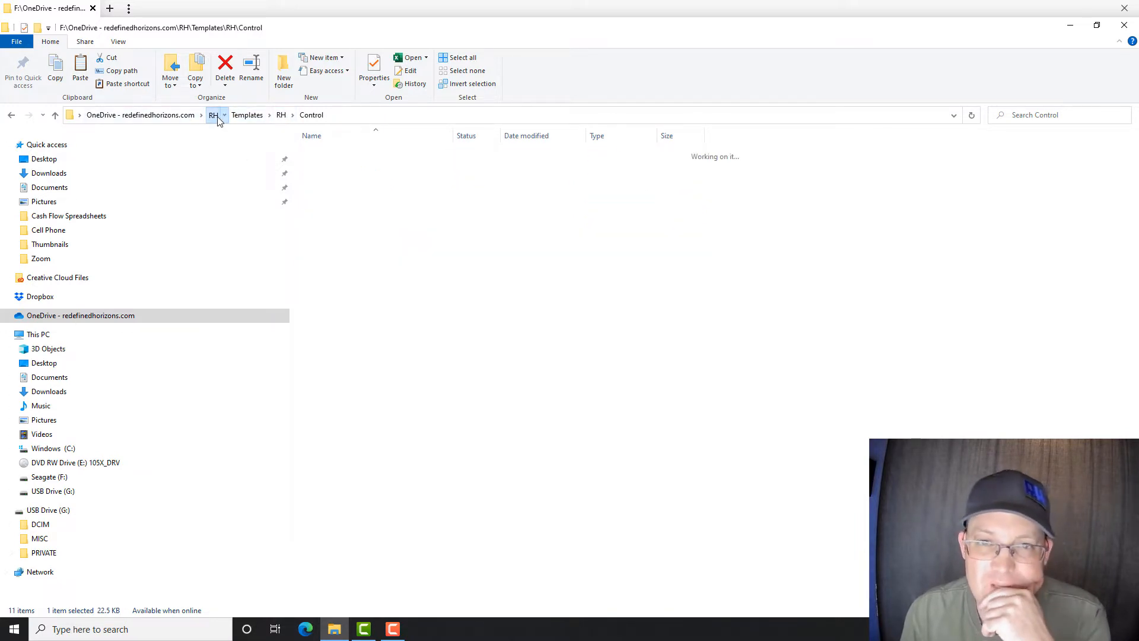
double_click(320, 265)
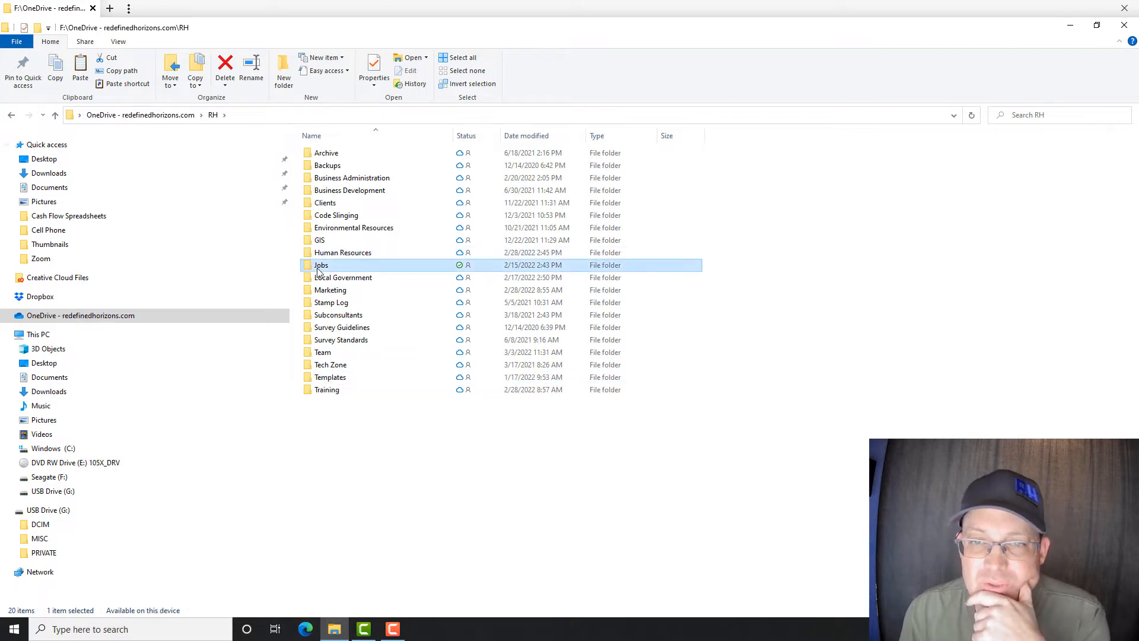
double_click(330, 166)
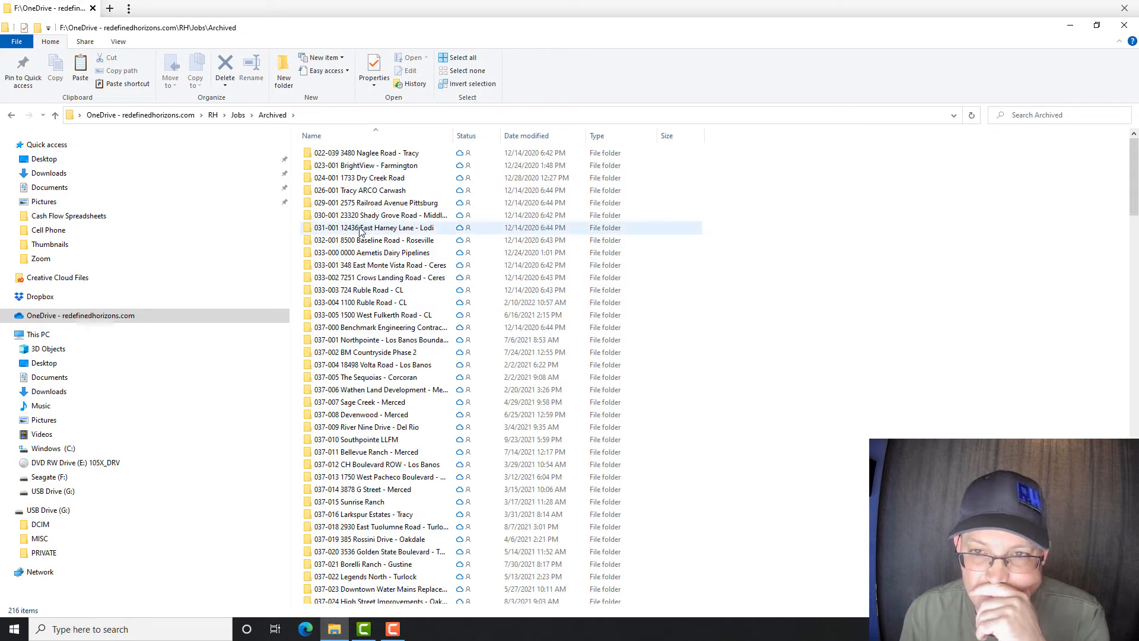
double_click(360, 230)
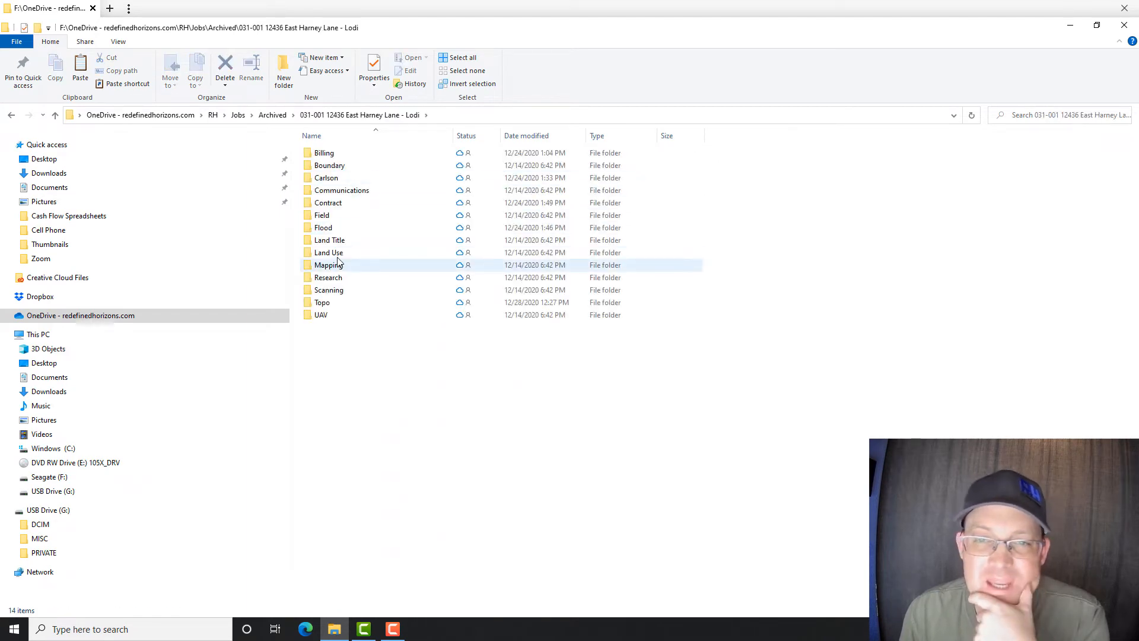
double_click(324, 216)
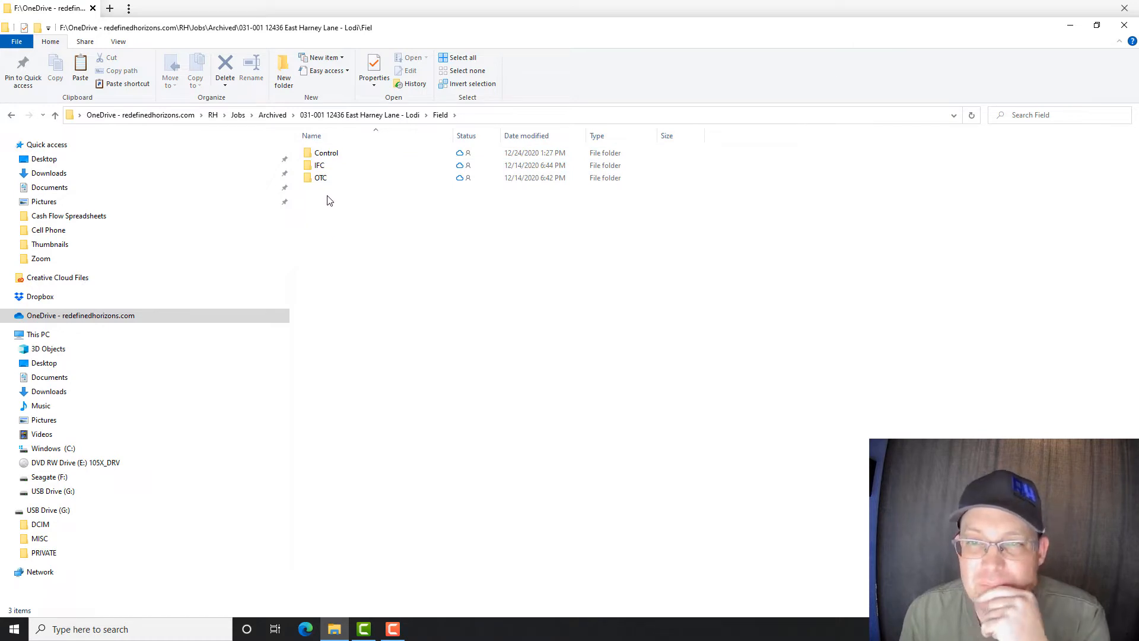
double_click(320, 166)
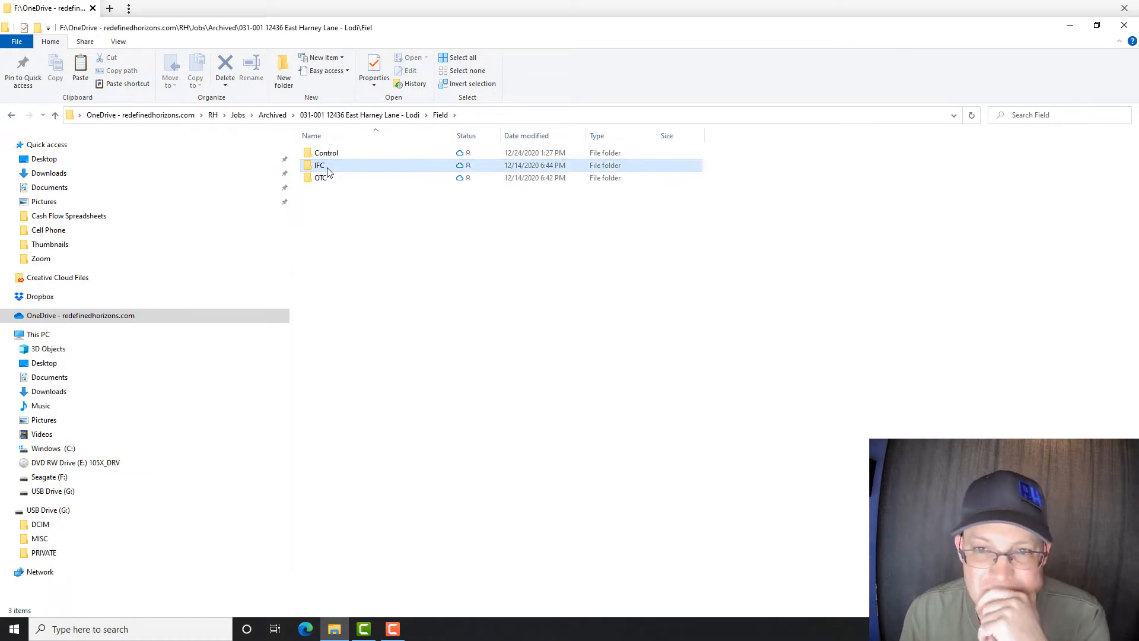
Create a new folder named 2022-03-07 inside the IFC folder
right_click(344, 217)
mouse_move(396, 495)
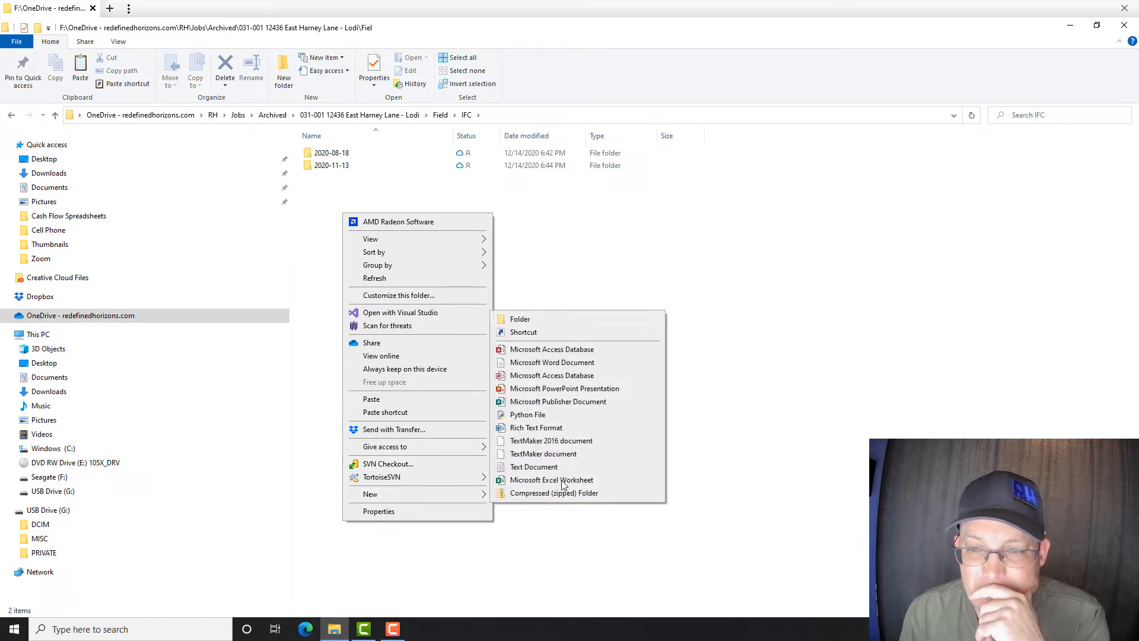
left_click(550, 320)
type("2022")
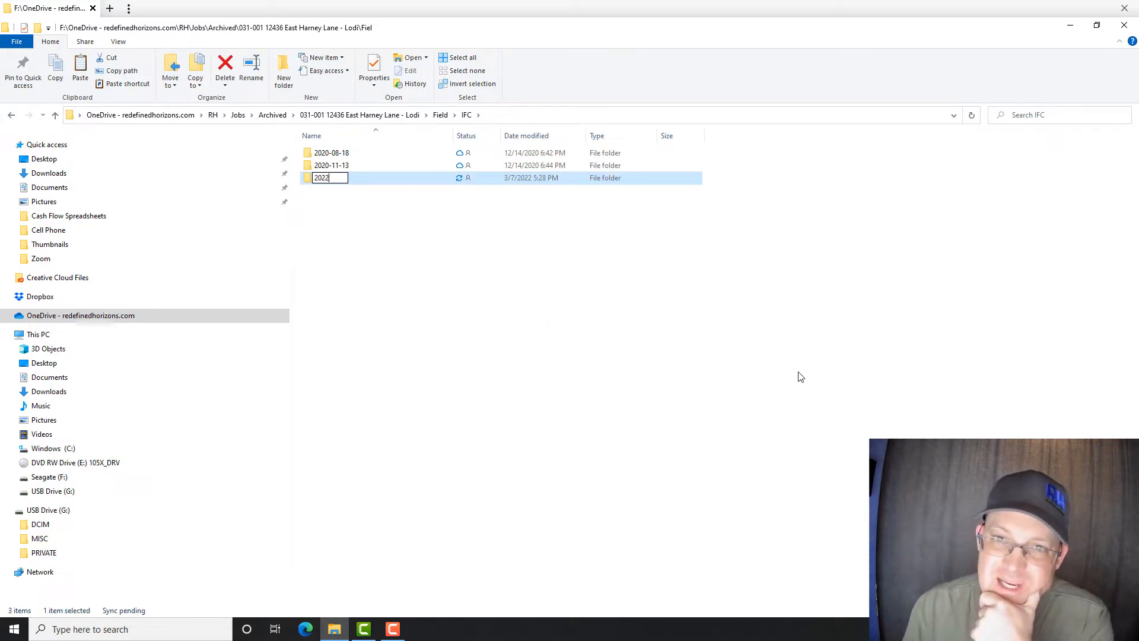
type("-")
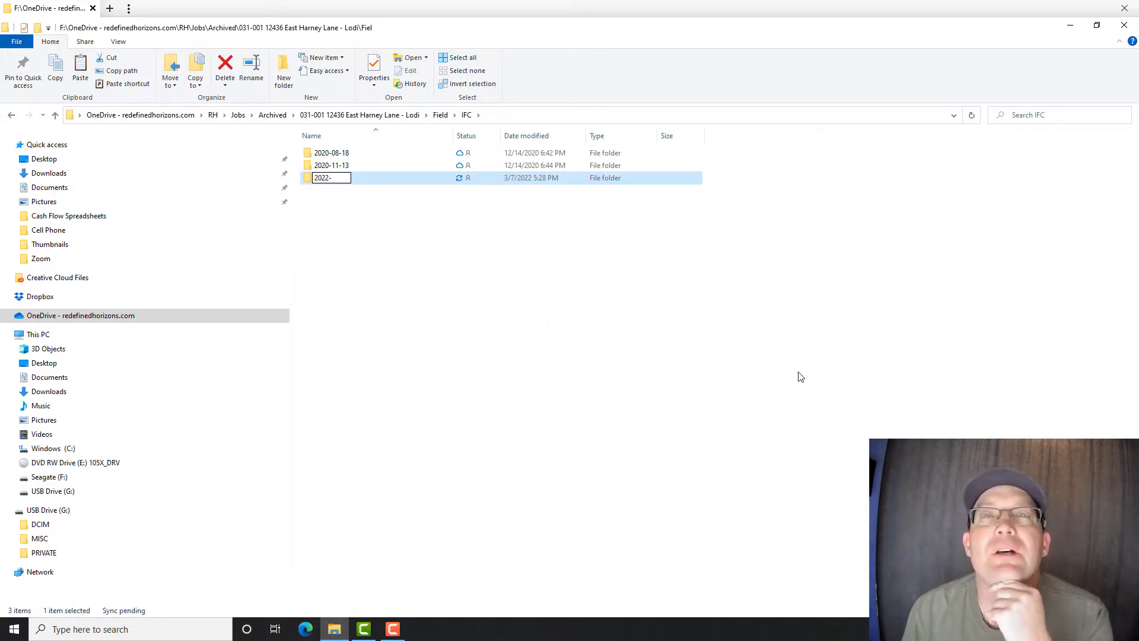
type("03-")
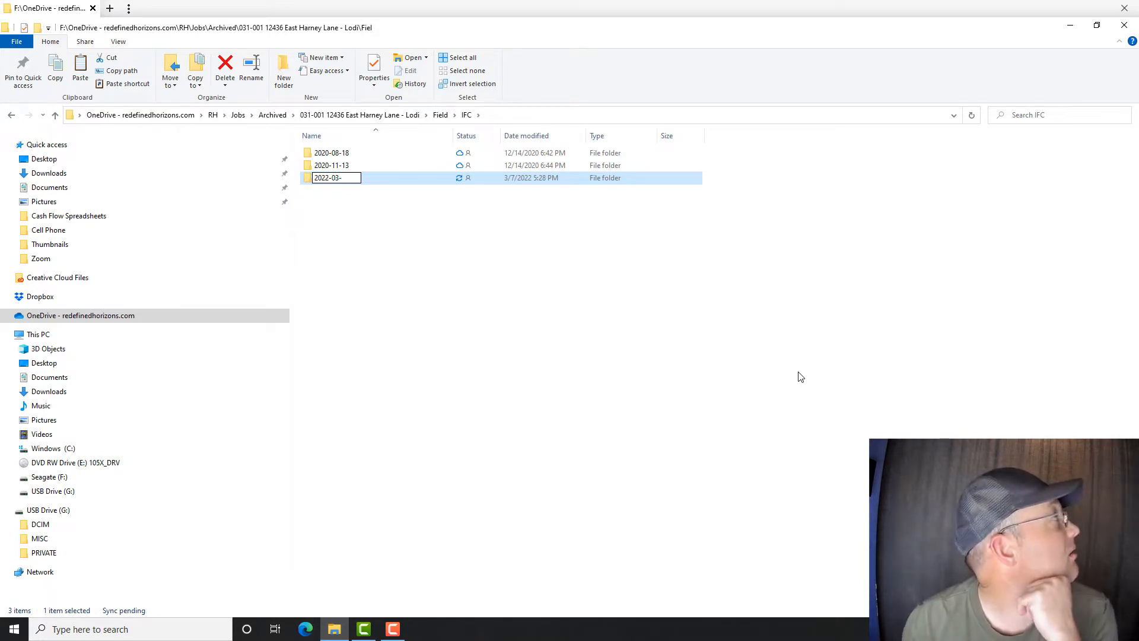
type("07")
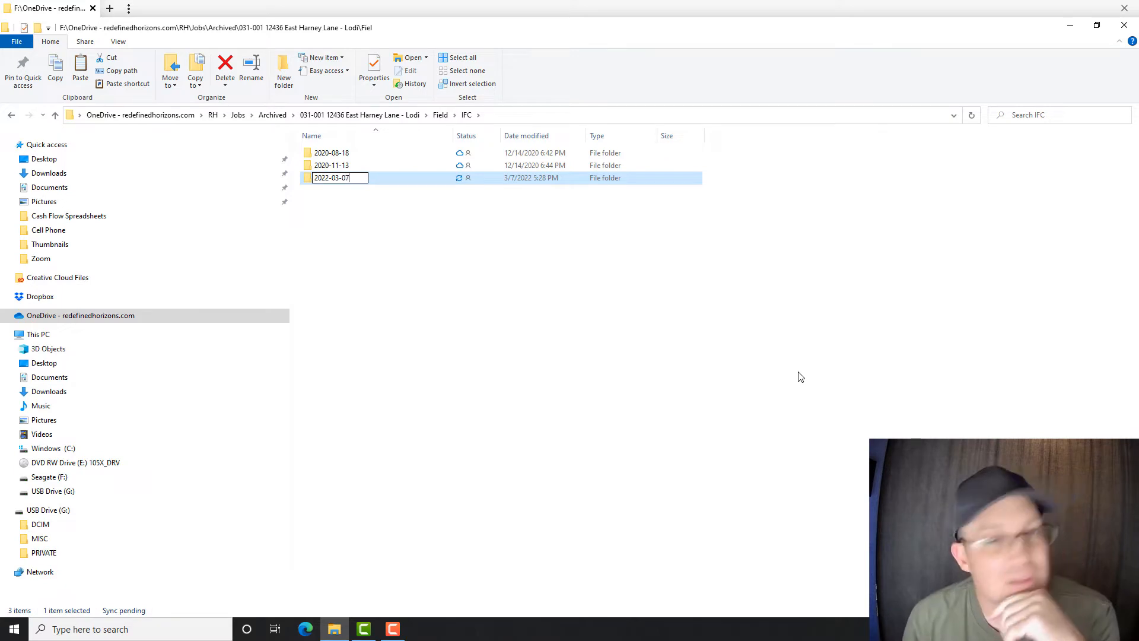
key("Return")
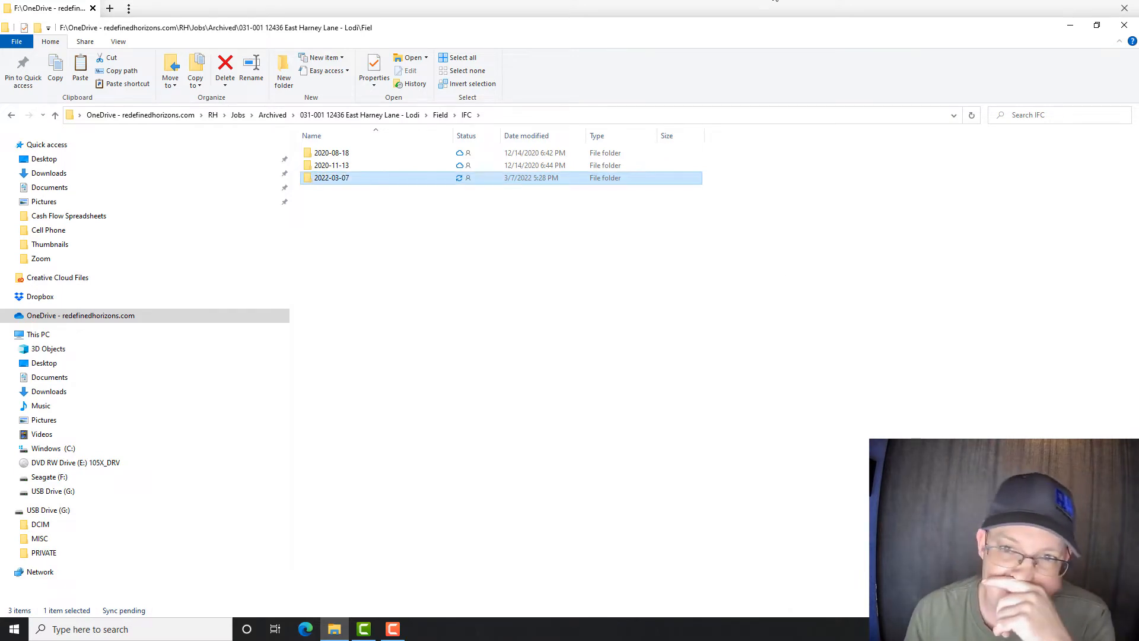
Paste the LEVEL LOOP.xlsx template into the 2022-03-07 folder and open the copy in a maximized Excel window
double_click(341, 181)
right_click(354, 218)
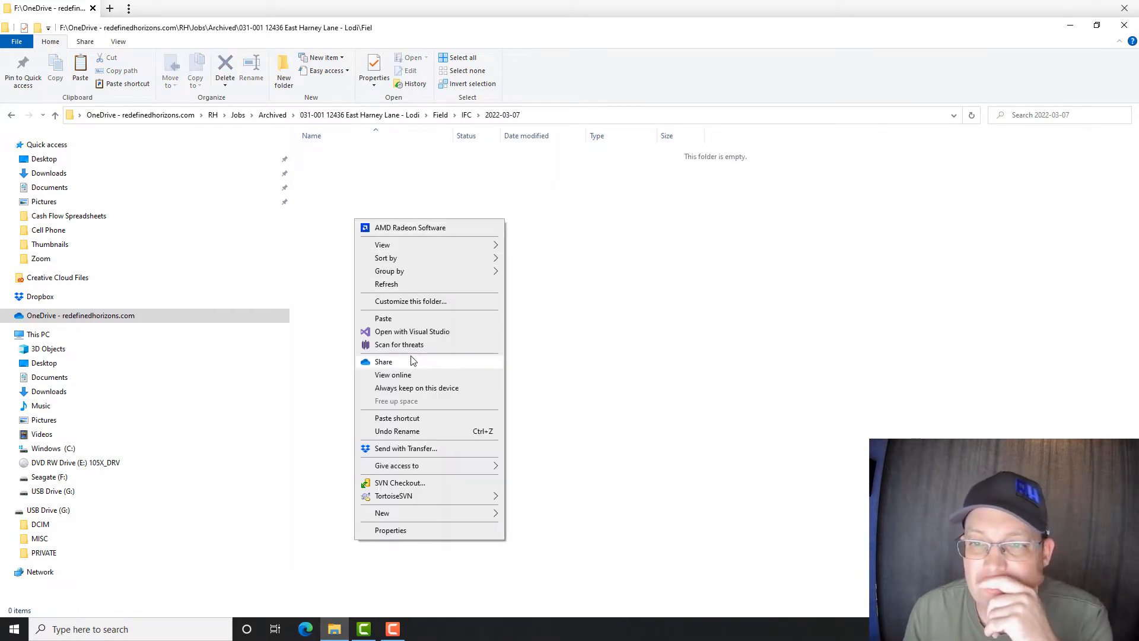
left_click(415, 322)
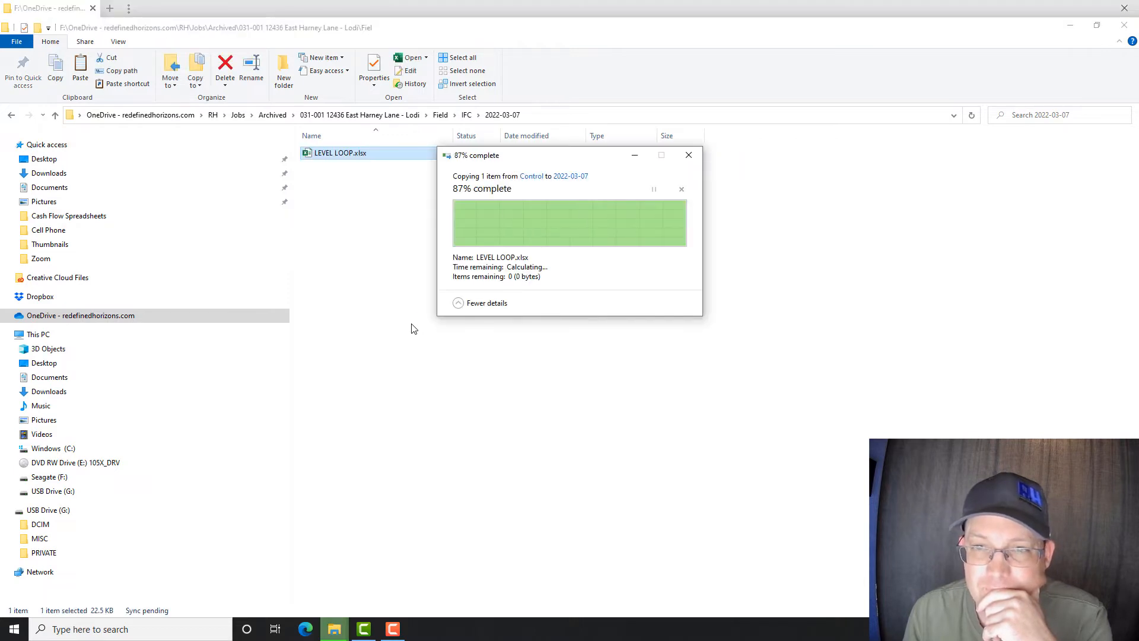
left_click(334, 156)
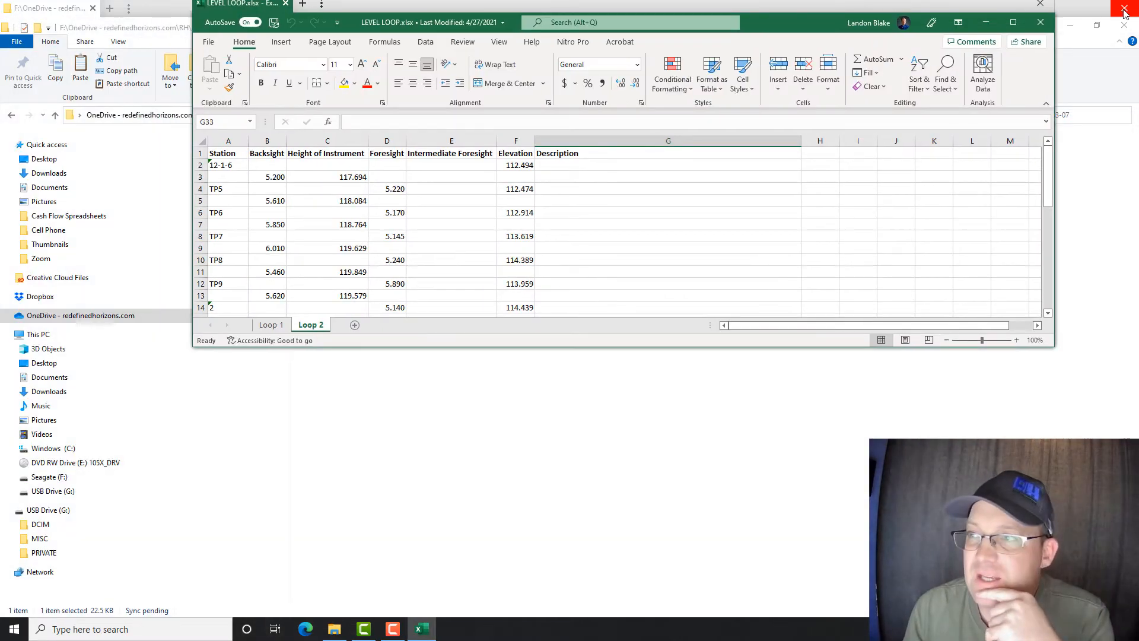
left_click(1013, 22)
left_click(492, 441)
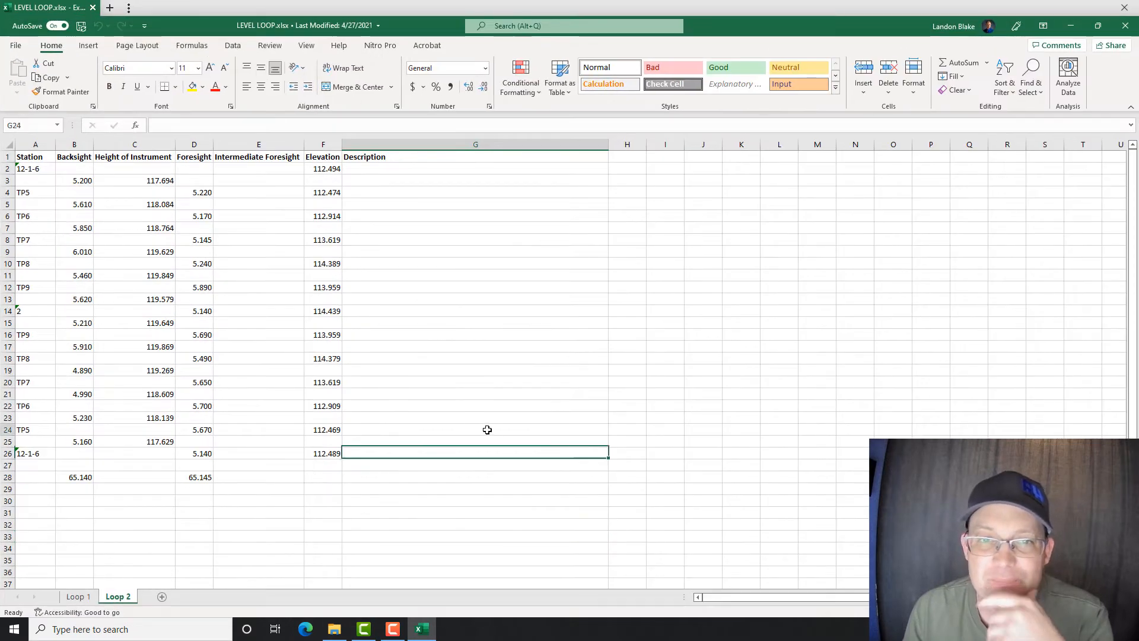
left_click(488, 424)
left_click(261, 501)
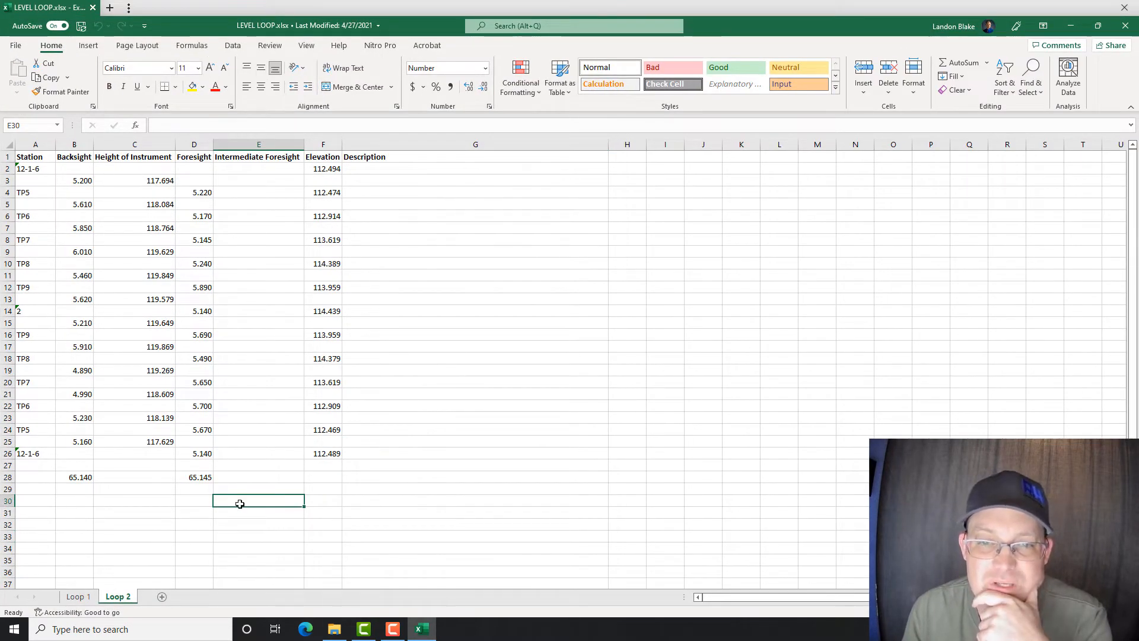
left_click(462, 500)
Compare the Loop 1 and Loop 2 sheets and delete the Loop 2 sheet from the workbook
left_click(82, 598)
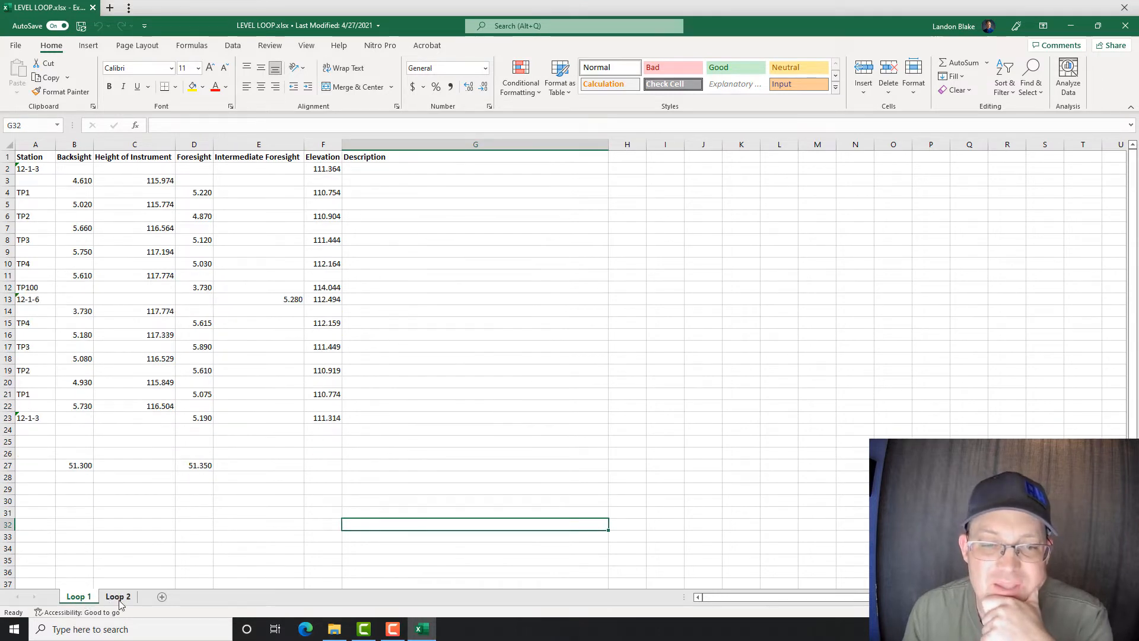
left_click(116, 596)
left_click(78, 597)
right_click(117, 599)
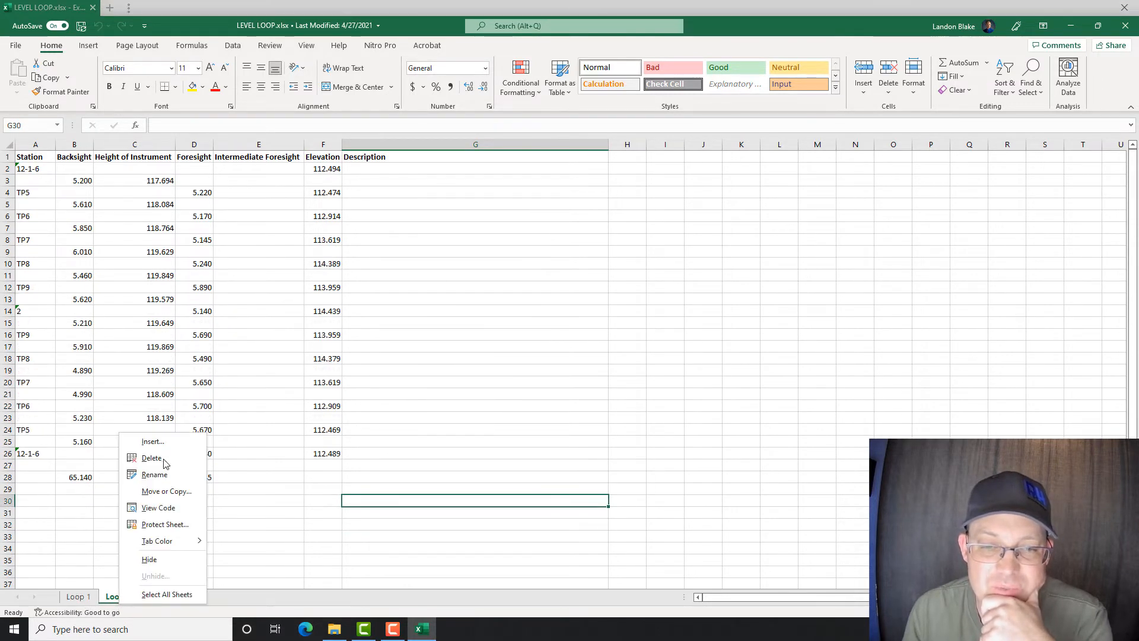
left_click(152, 458)
left_click(548, 348)
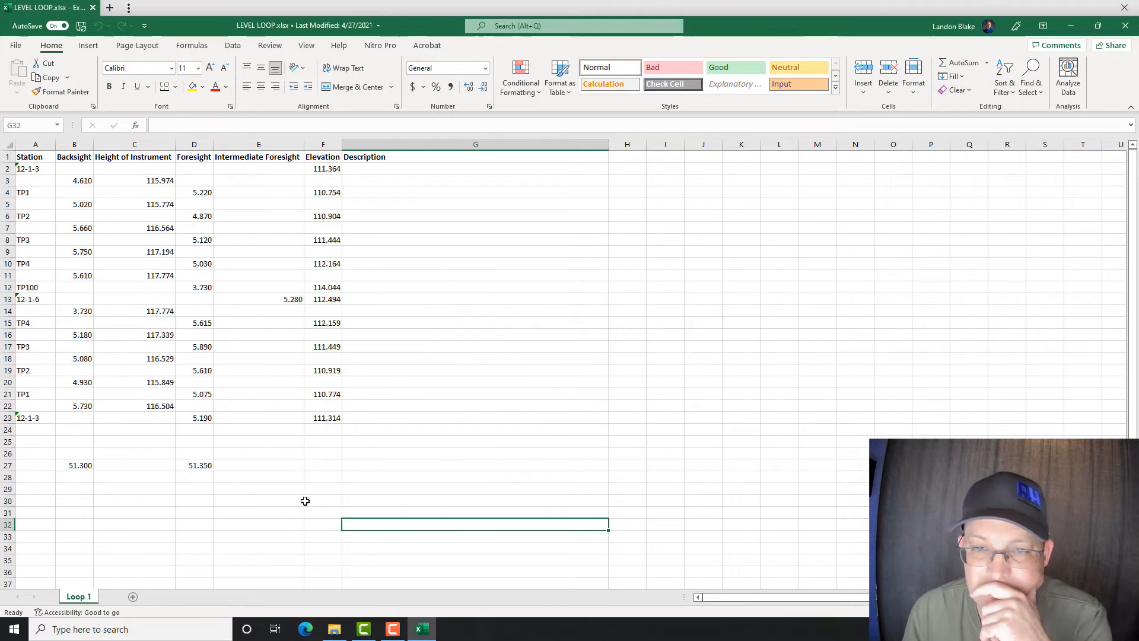
Clear the old level loop entries in cells A4 to F25 of the Loop 1 sheet
left_click(201, 524)
left_click(610, 393)
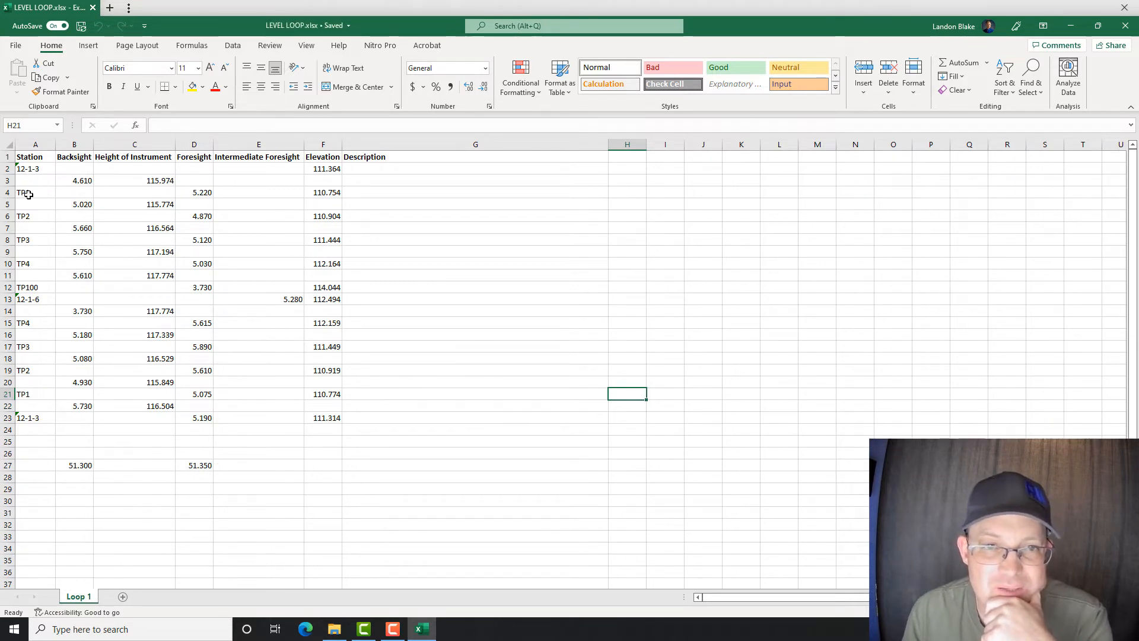
left_click(28, 195)
left_click_drag(28, 195, 319, 440)
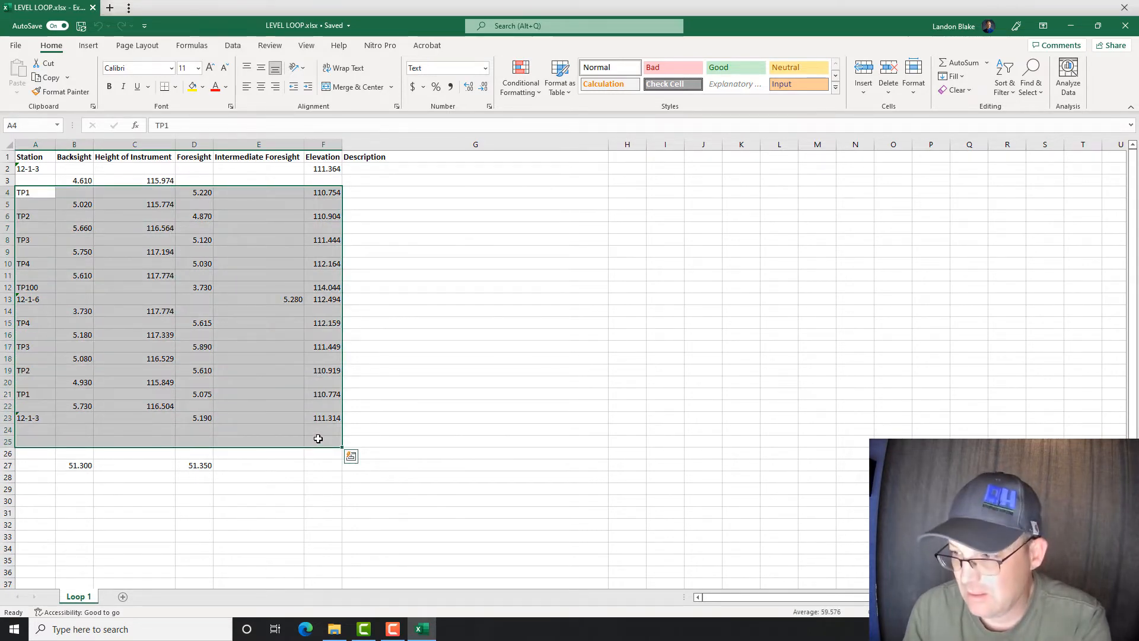
key("Delete")
left_click(527, 394)
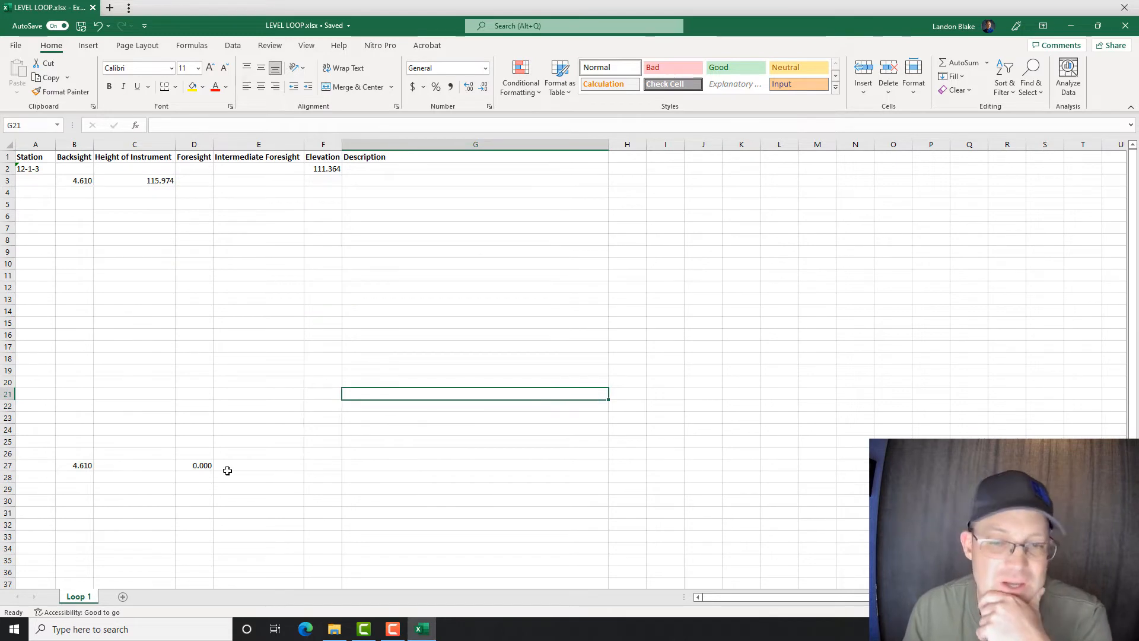
Switch to File Explorer and check the Downloads folder for the level notes photo
mouse_move(327, 636)
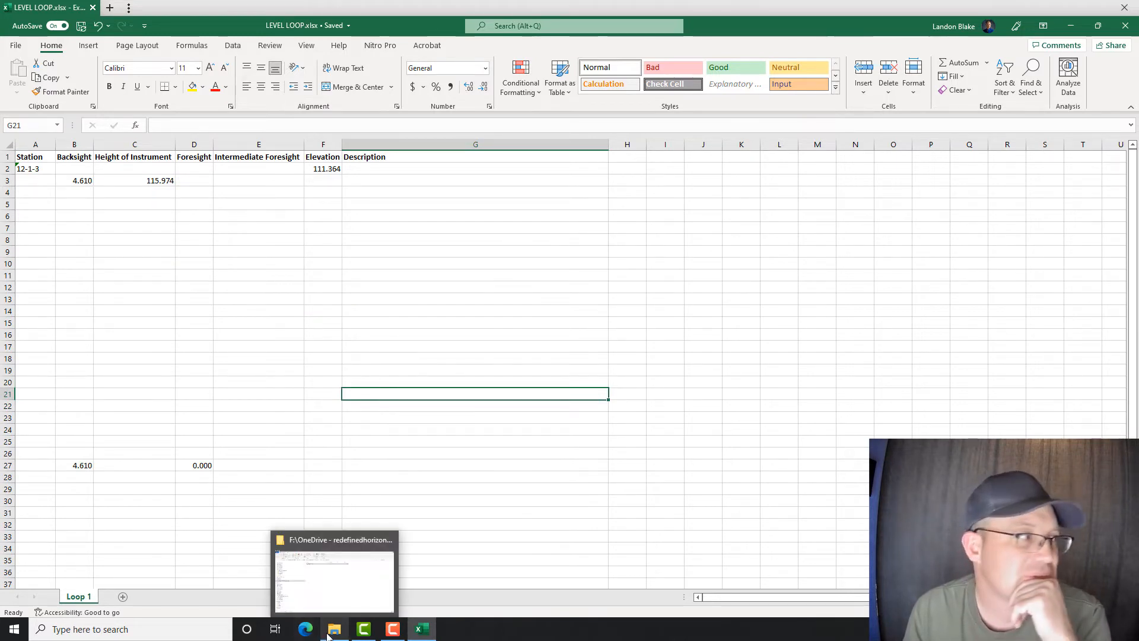
left_click(334, 573)
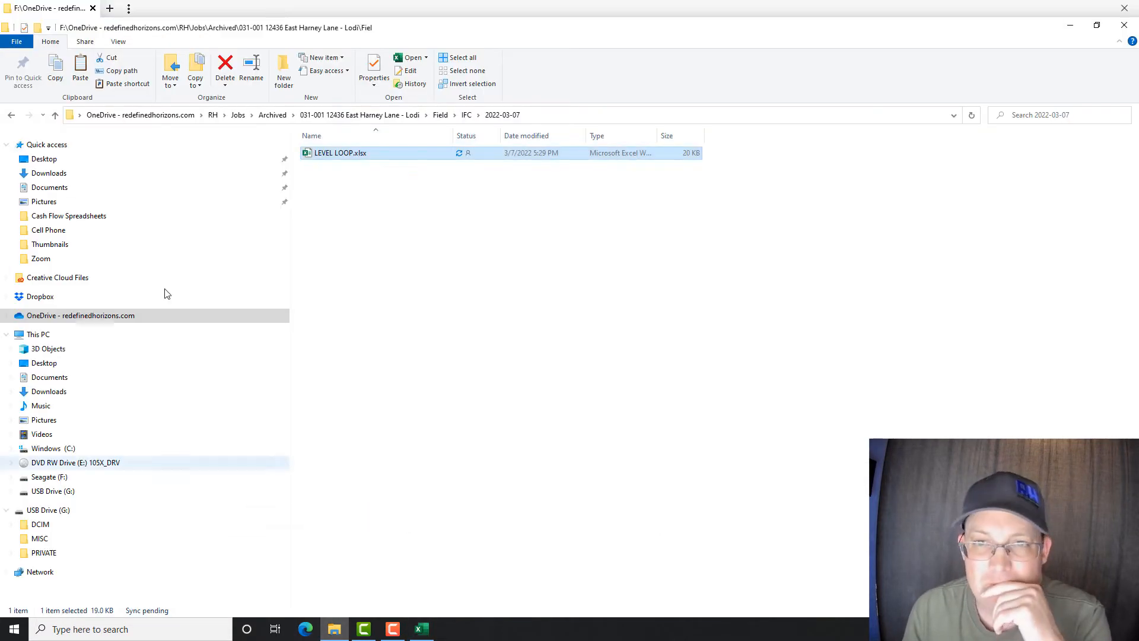
left_click(79, 187)
left_click(77, 172)
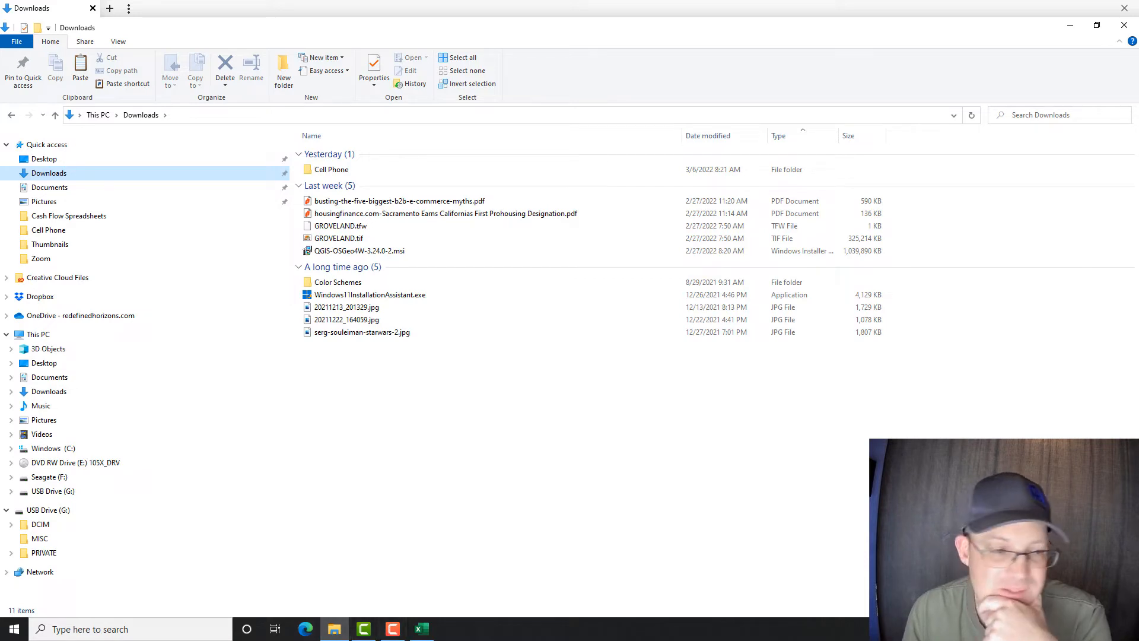
left_click(389, 630)
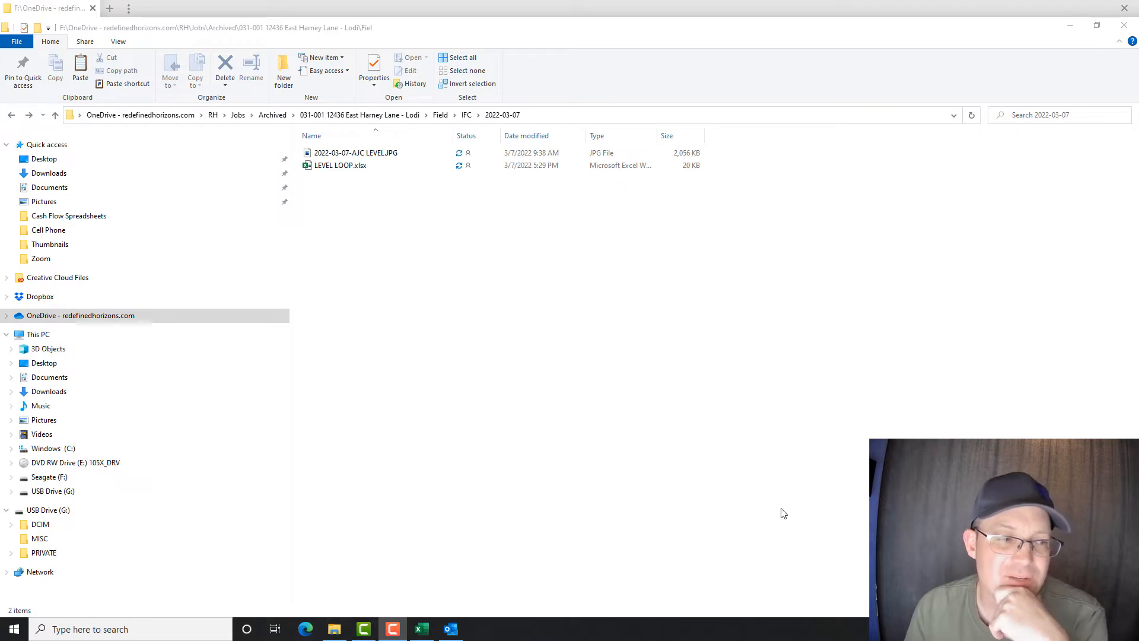
Open the field notes photo 2022-03-07-AJC LEVEL.JPG, narrow its window and group it as a tab with the File Explorer window
double_click(382, 156)
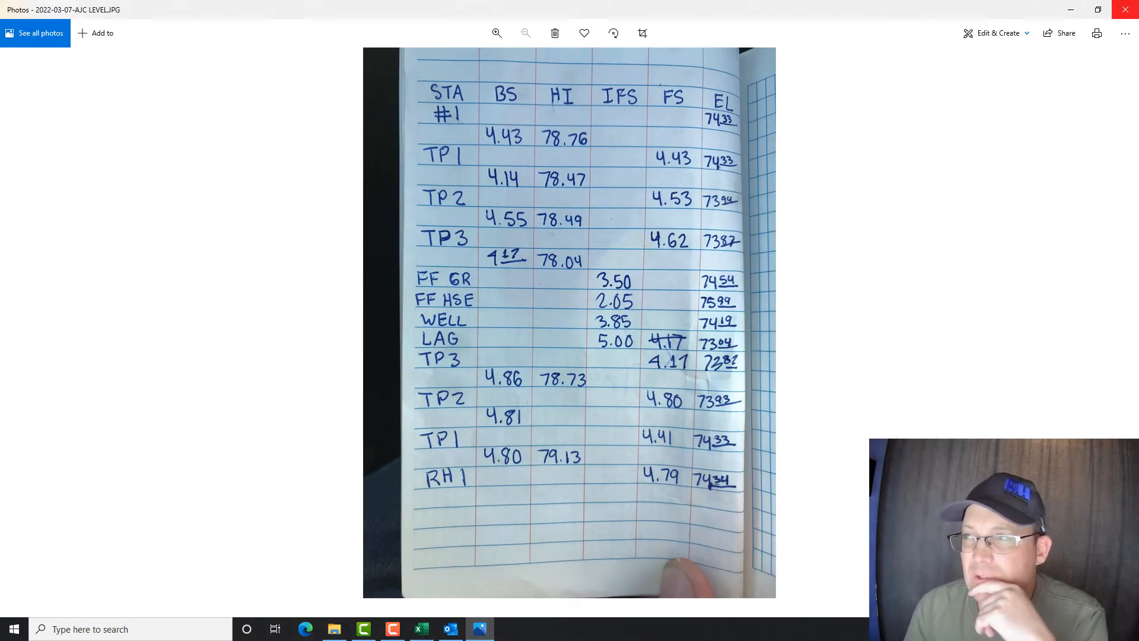
left_click(1098, 10)
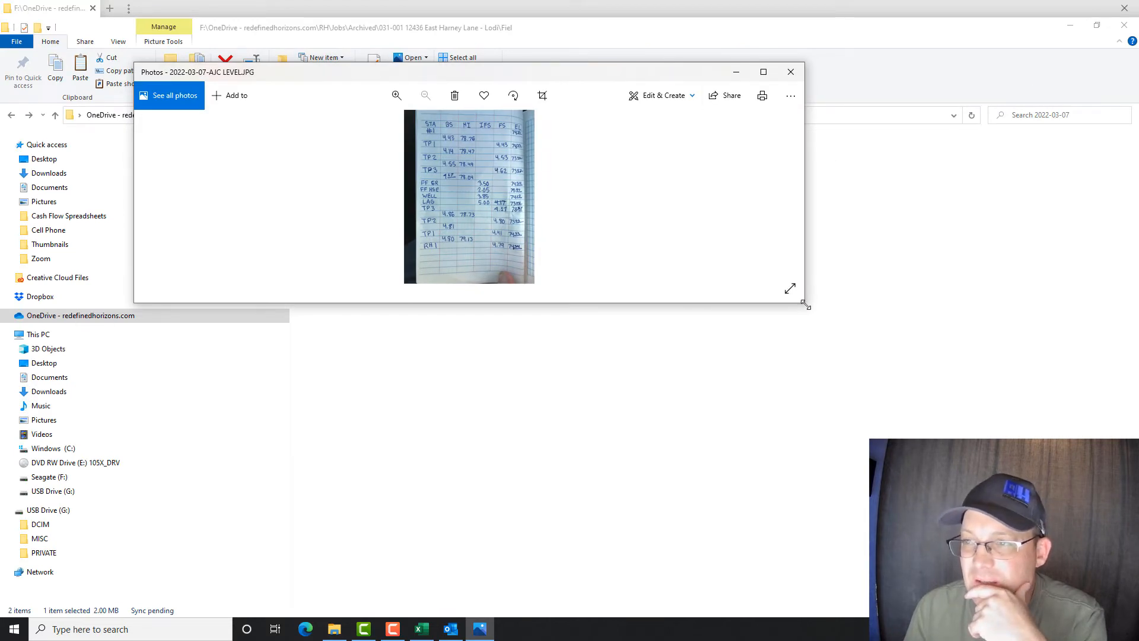
left_click_drag(805, 305, 403, 579)
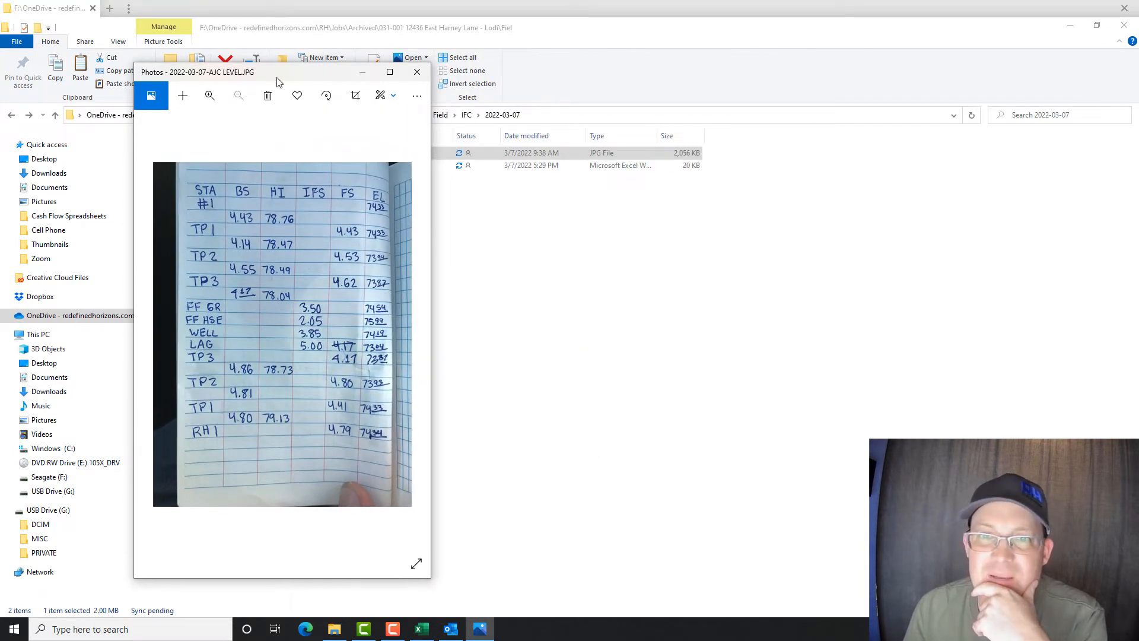
left_click_drag(277, 81, 155, 10)
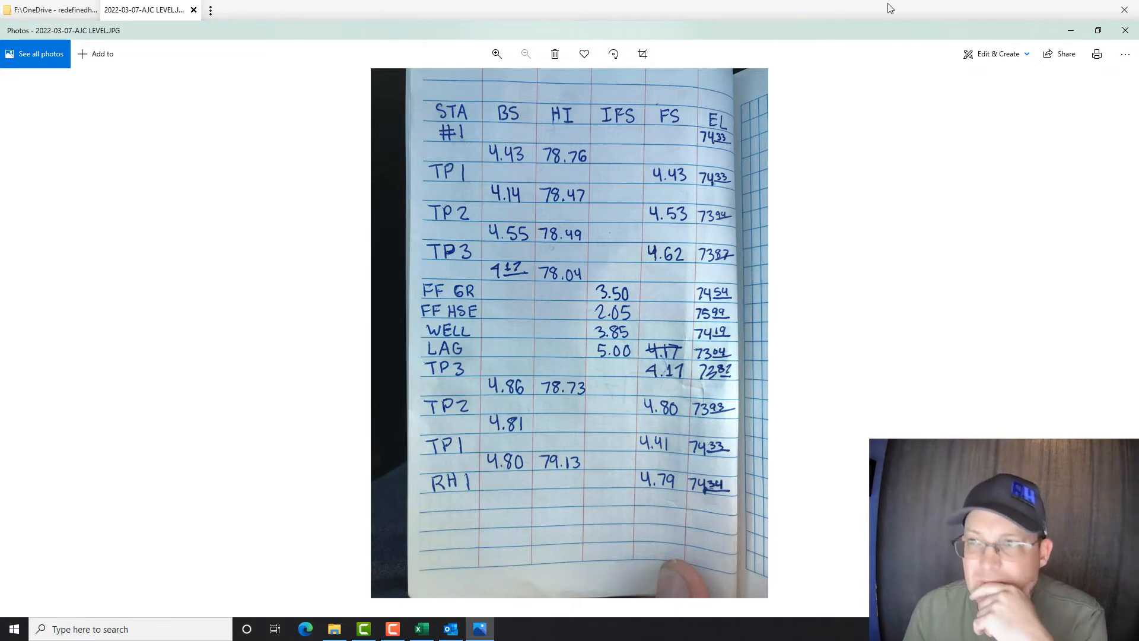
Restore the level notes photo to a smaller window, move it down slightly and close the File Explorer tab grouped with it
left_click(1098, 30)
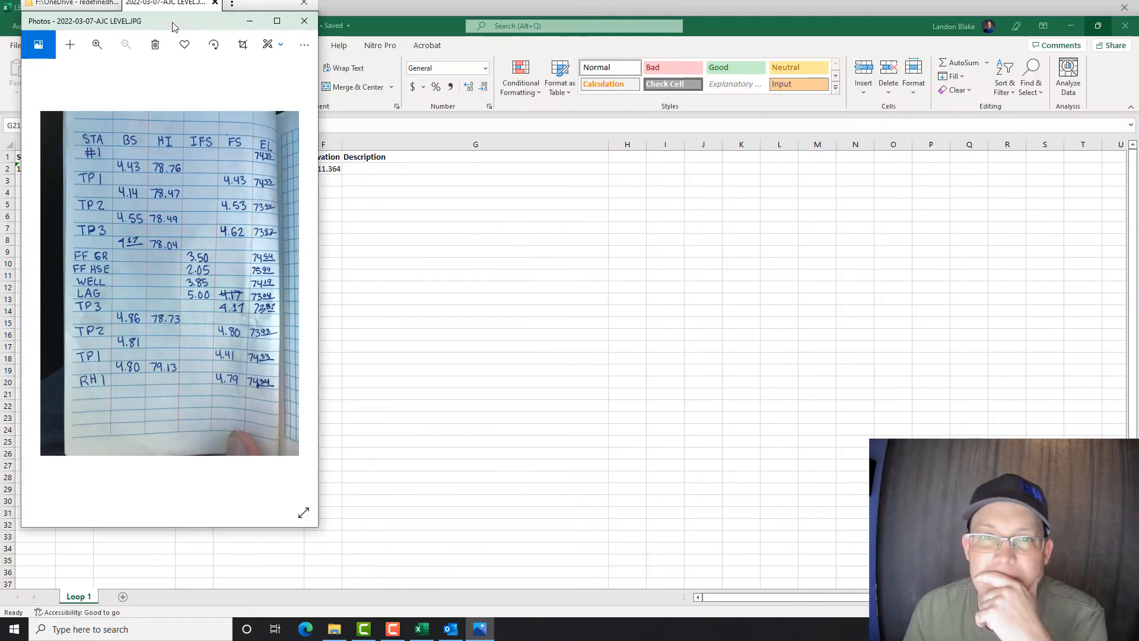
left_click_drag(173, 26, 166, 74)
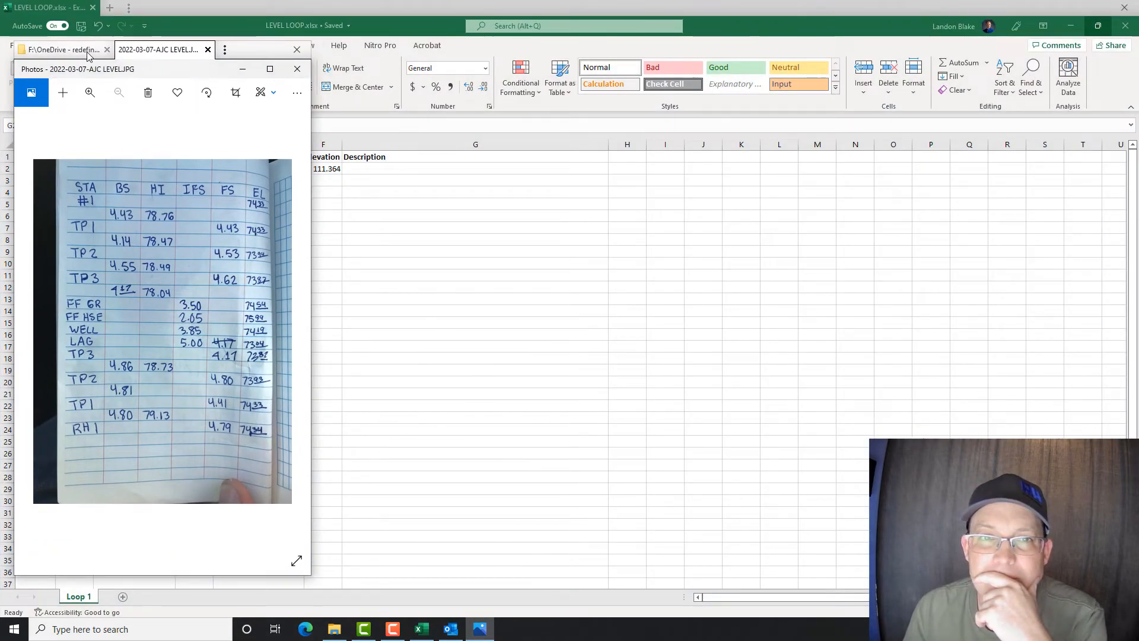
left_click(107, 50)
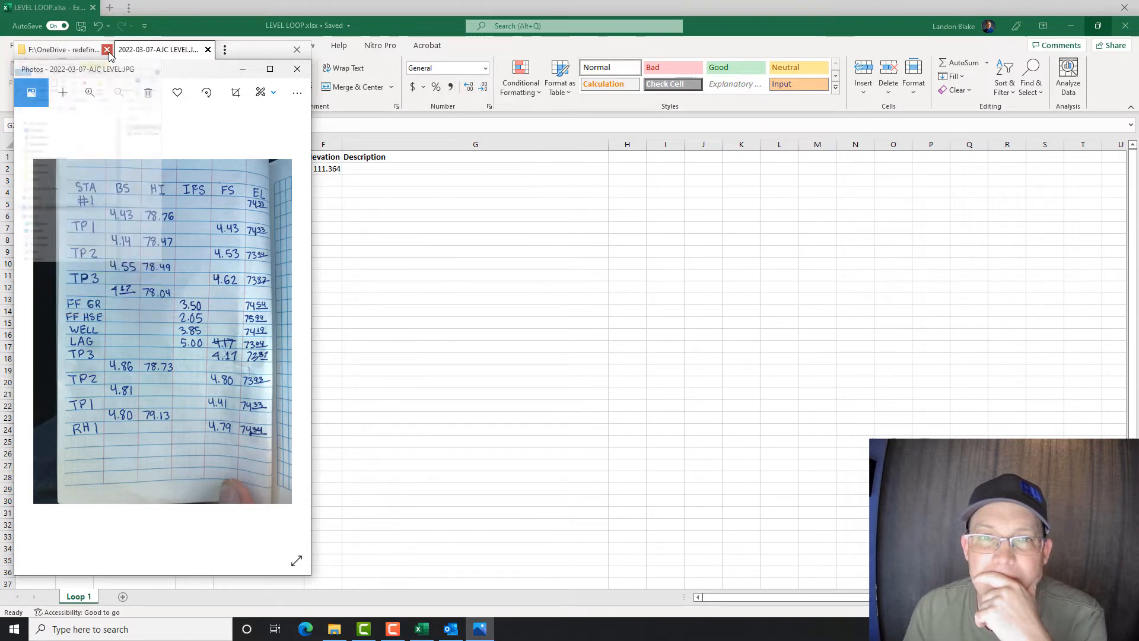
Restore the LEVEL LOOP.xlsx window to a smaller size and arrange it side by side with the level notes photo
left_click(1098, 25)
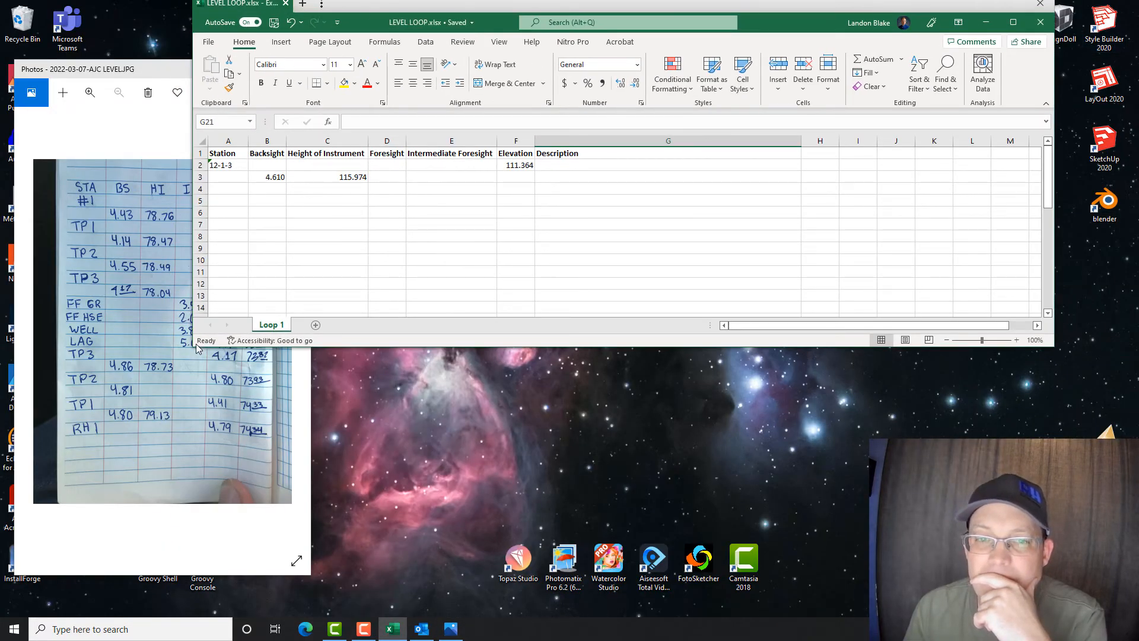
left_click_drag(193, 352, 646, 553)
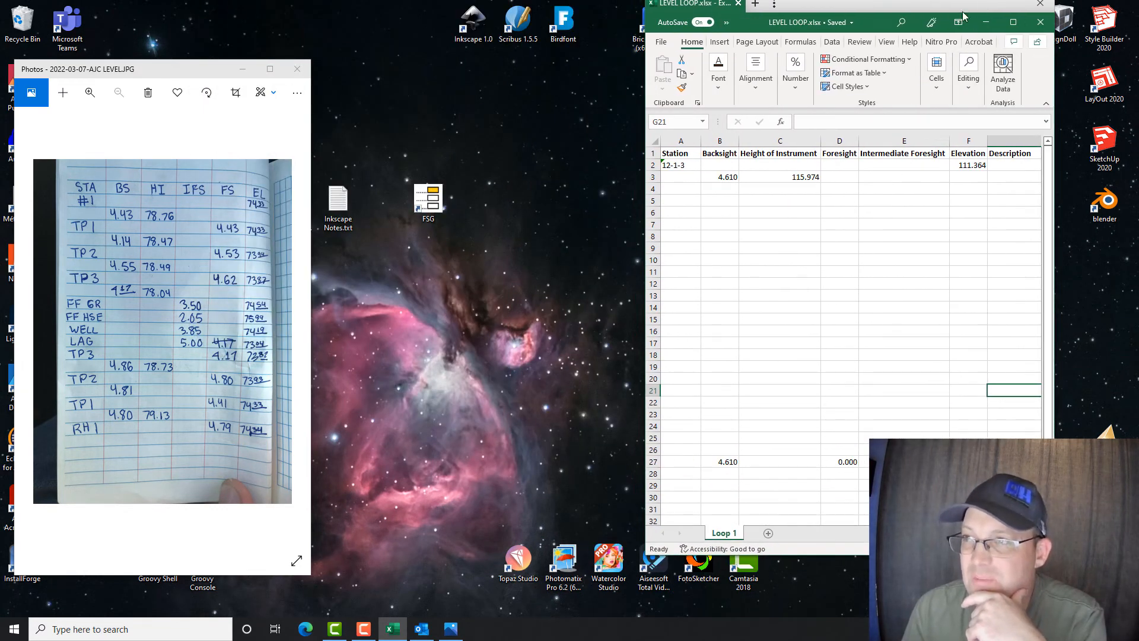
left_click_drag(962, 3, 663, 41)
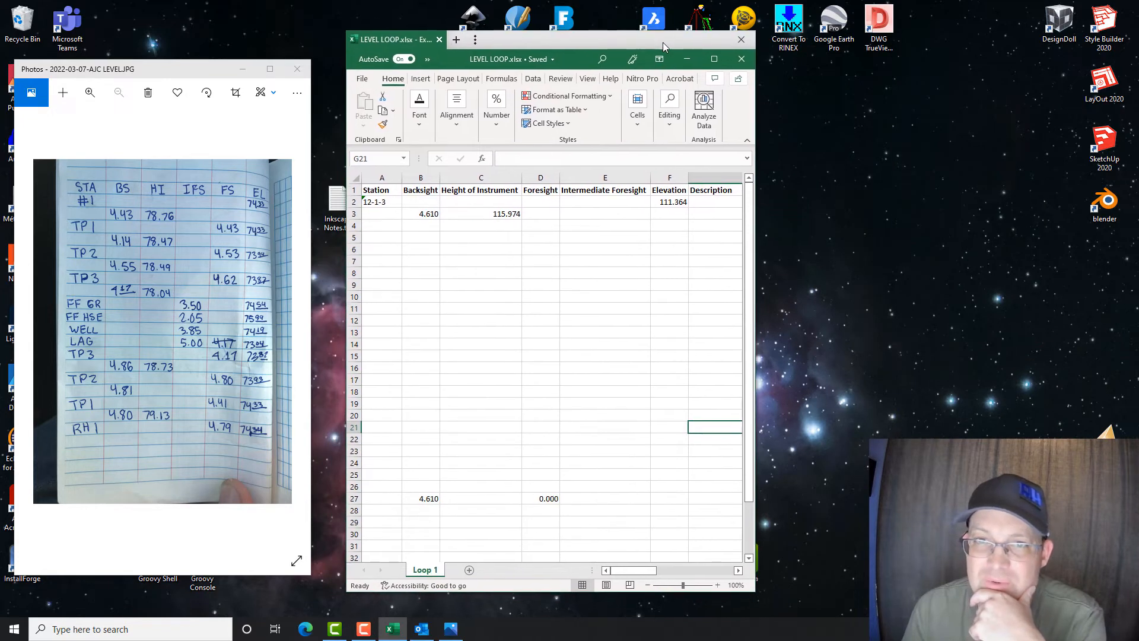
left_click_drag(176, 69, 198, 56)
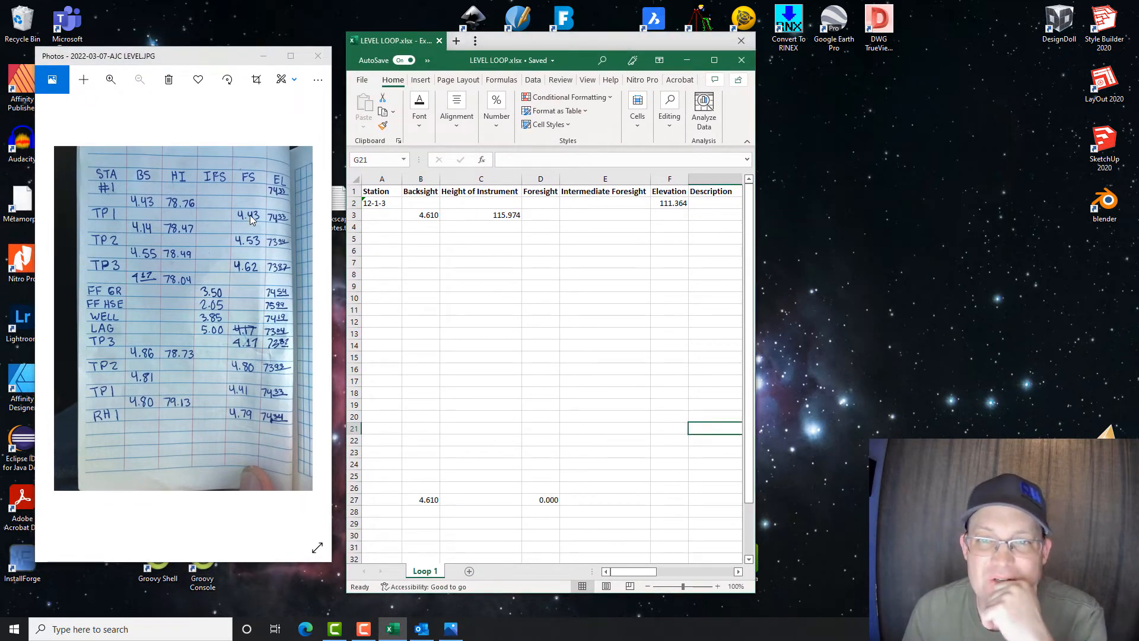
Replace the starting station name in cell A2 with RH #1
left_click(390, 205)
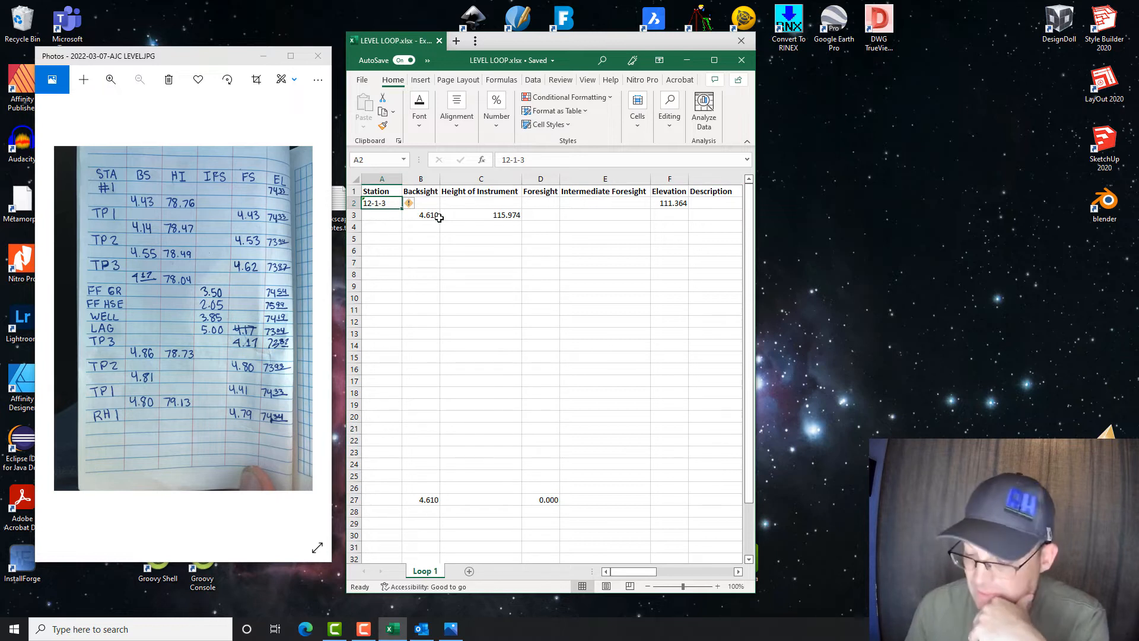
type("rh #1")
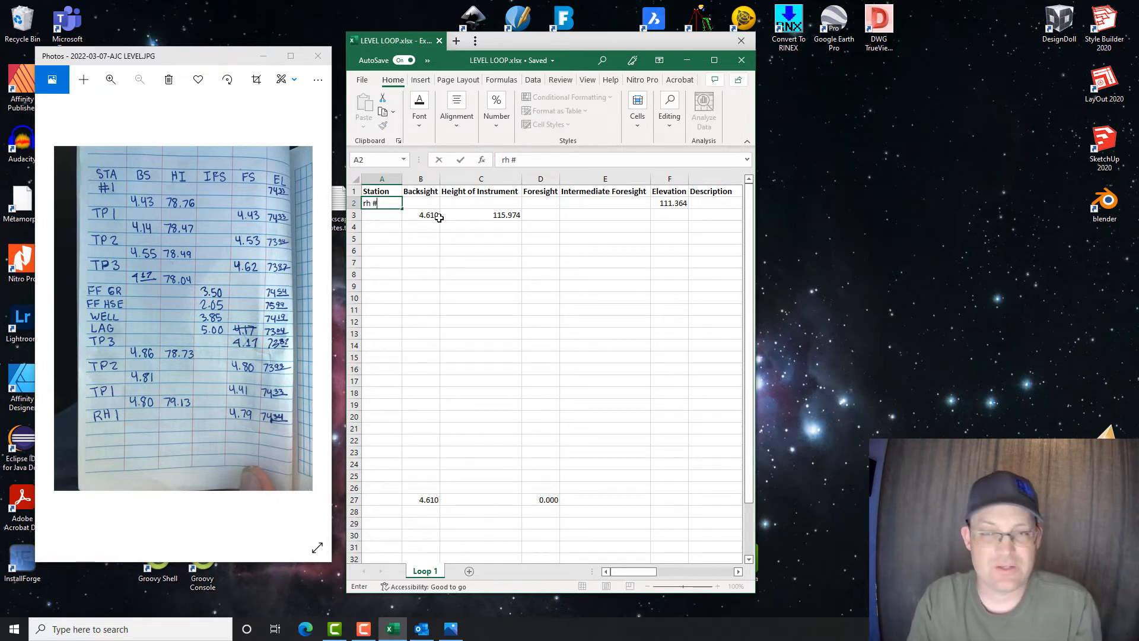
key("BackSpace")
key("BackSpace")
key("BackSpace")
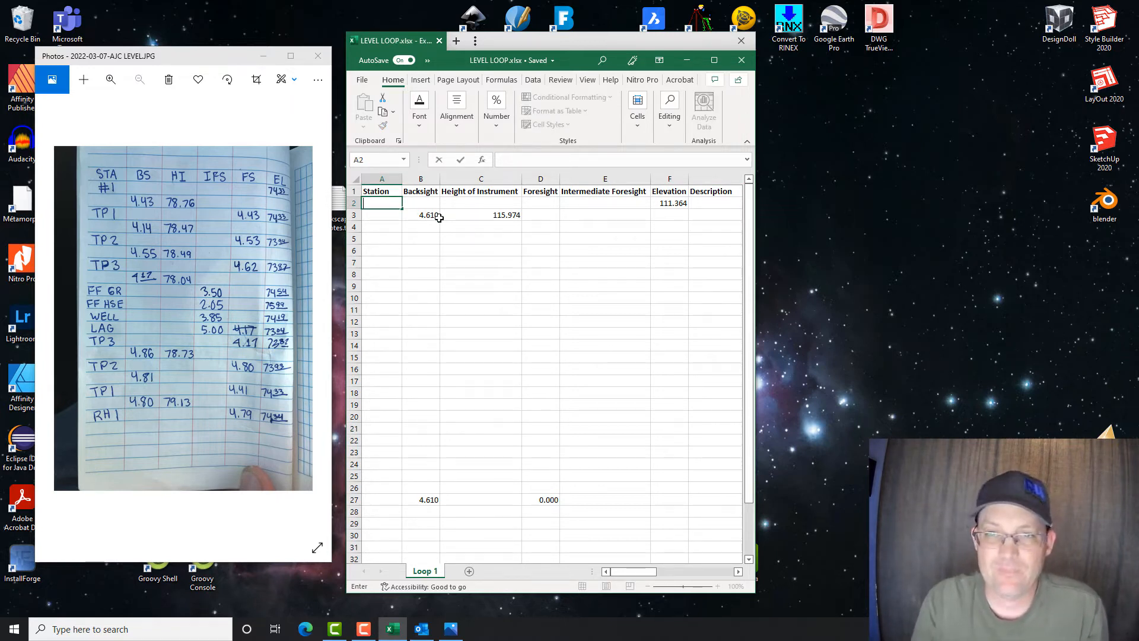
type("#")
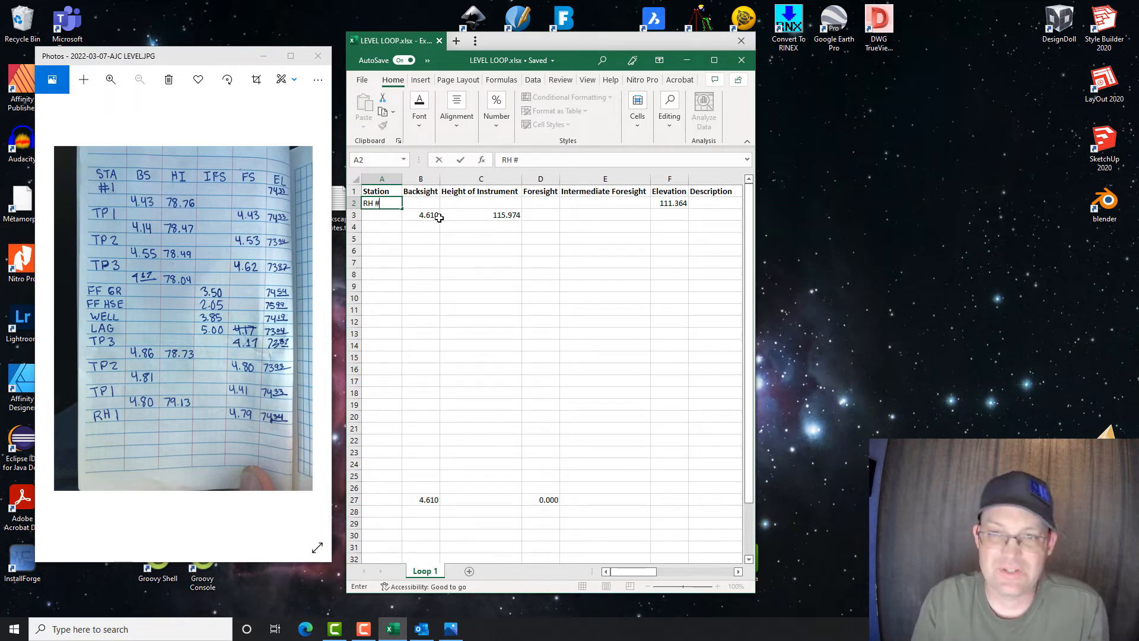
type("1")
left_click(384, 333)
left_click(372, 193)
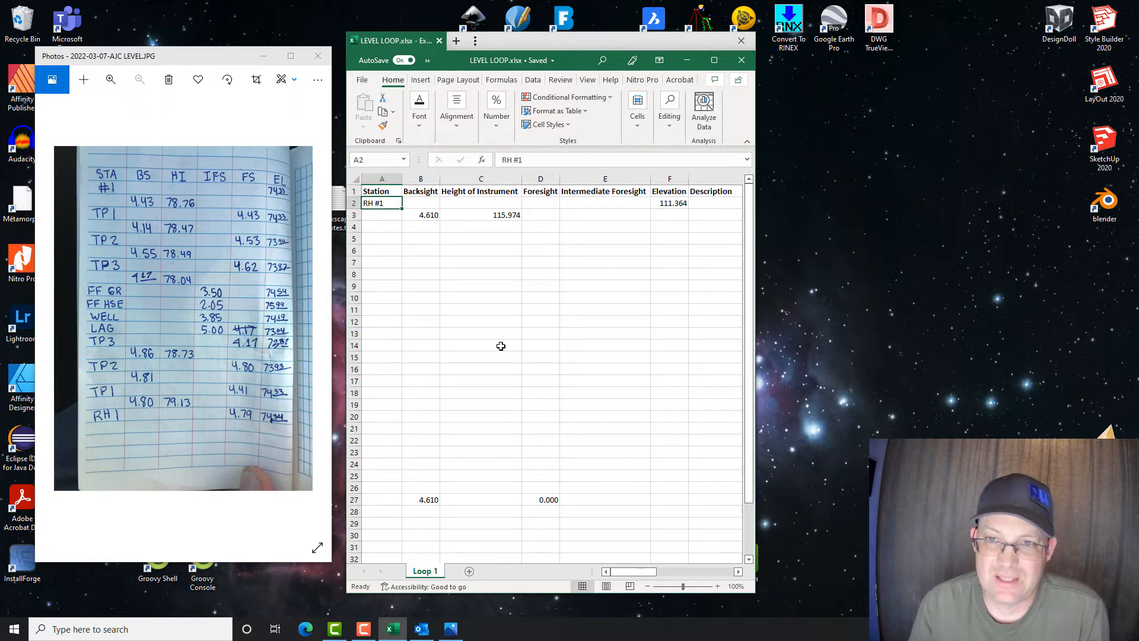
Set the elevation of station RH #1 in cell F2 to 74.33
left_click(668, 205)
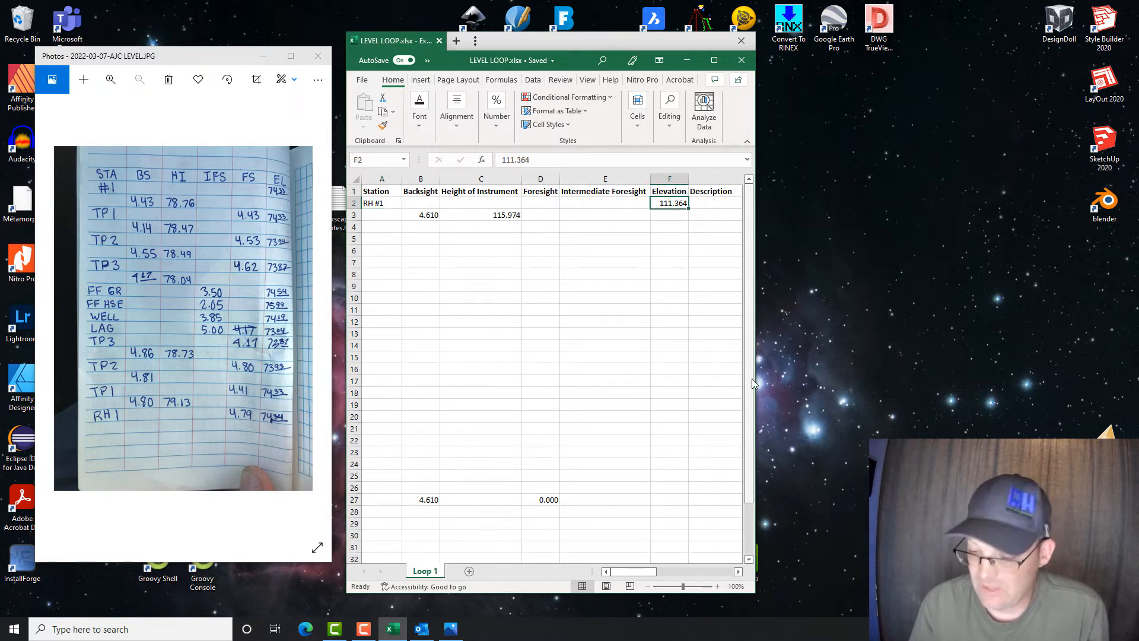
type("74.33")
key("Return")
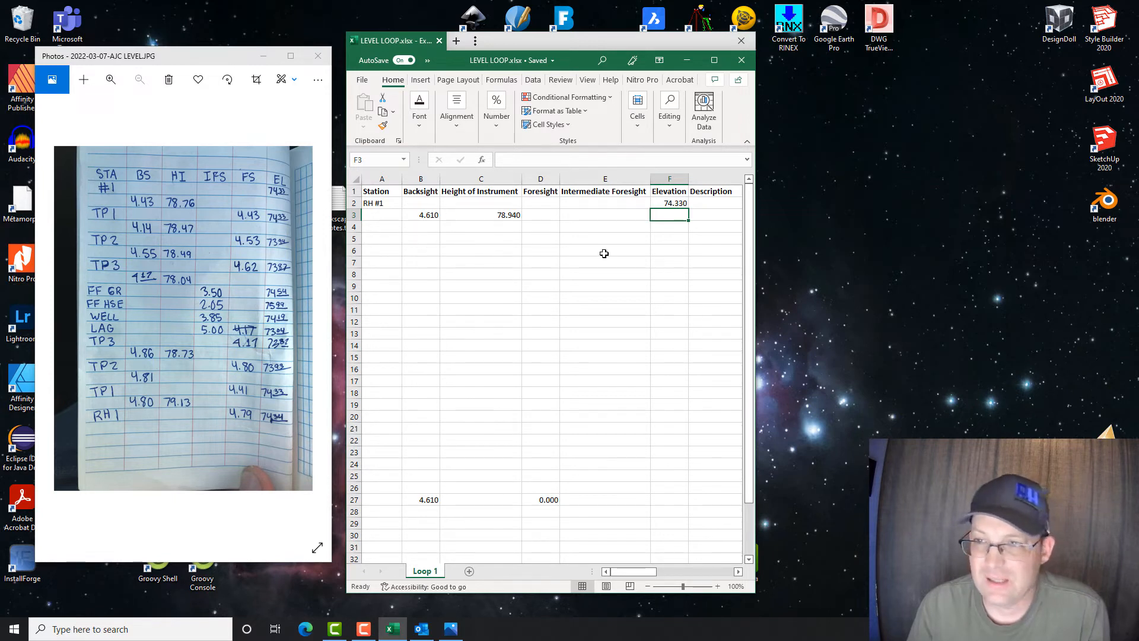
Describe RH #1 in G2 as "5/8 inch diameter rebar at the northeast corner of the parcel." and widen the spreadsheet window to fit the Description column
left_click(731, 205)
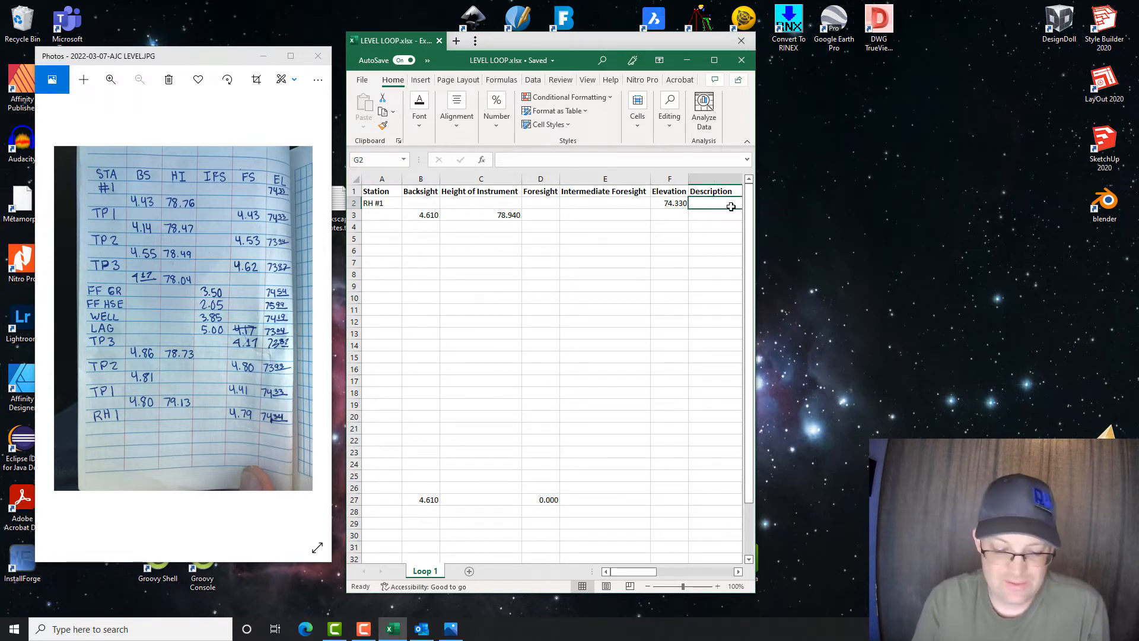
type("Re")
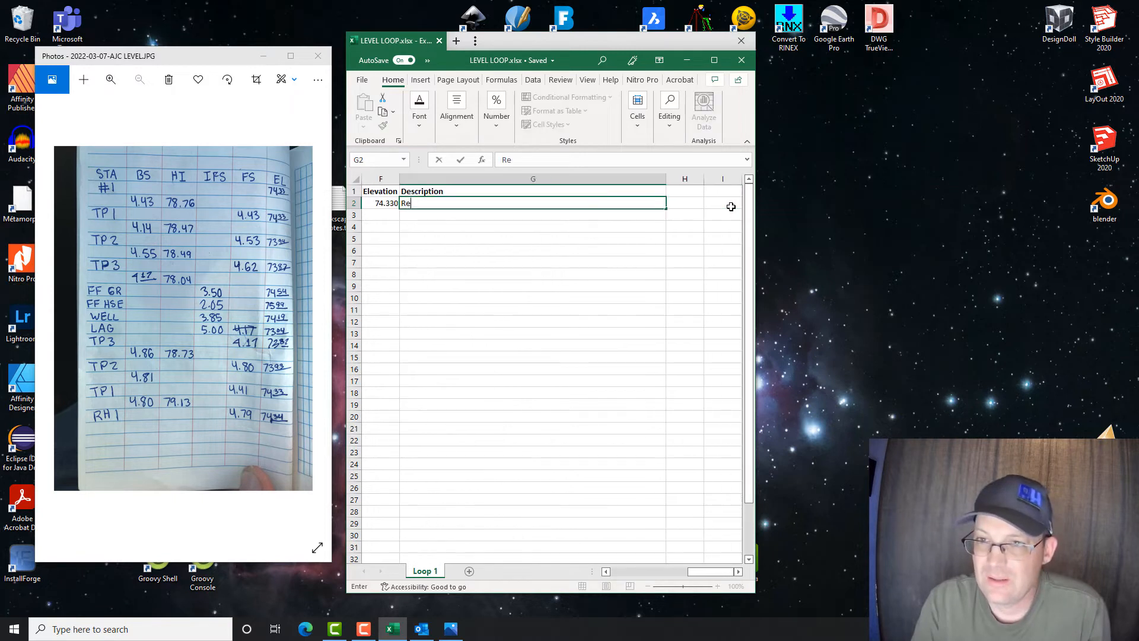
key("BackSpace")
key("BackSpace")
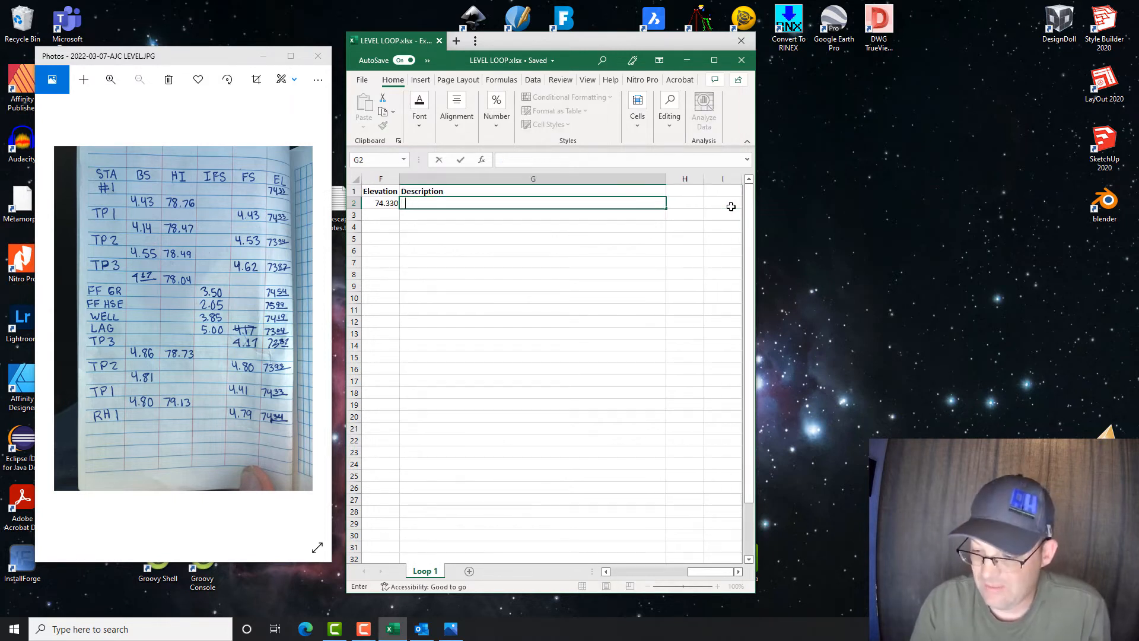
type("5/8 inch diameter rebar")
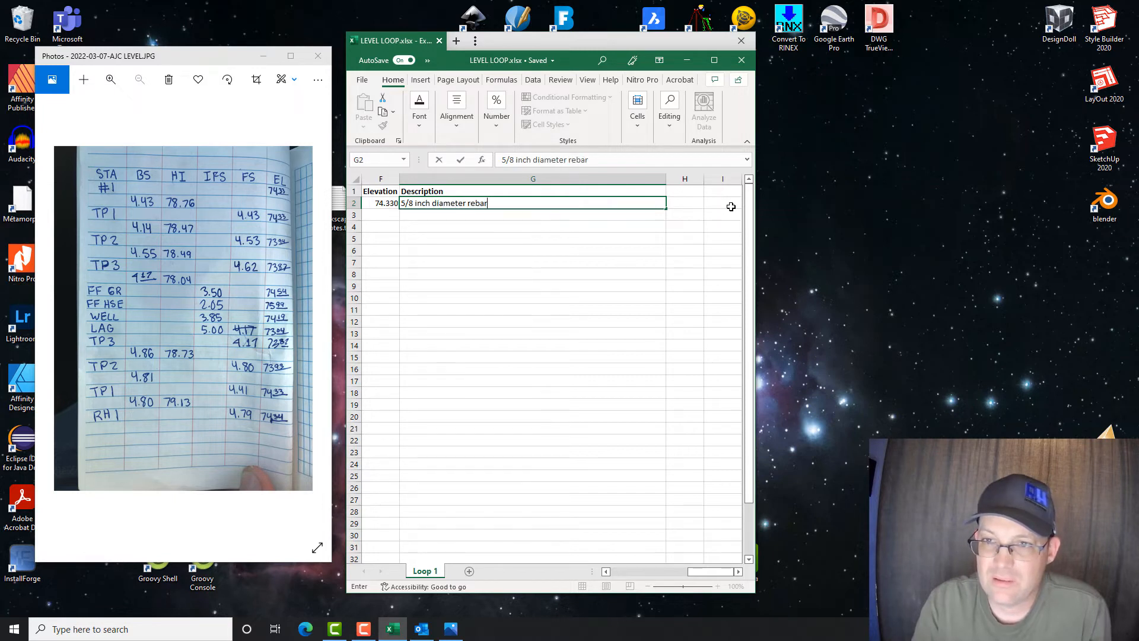
type(" at the northeast")
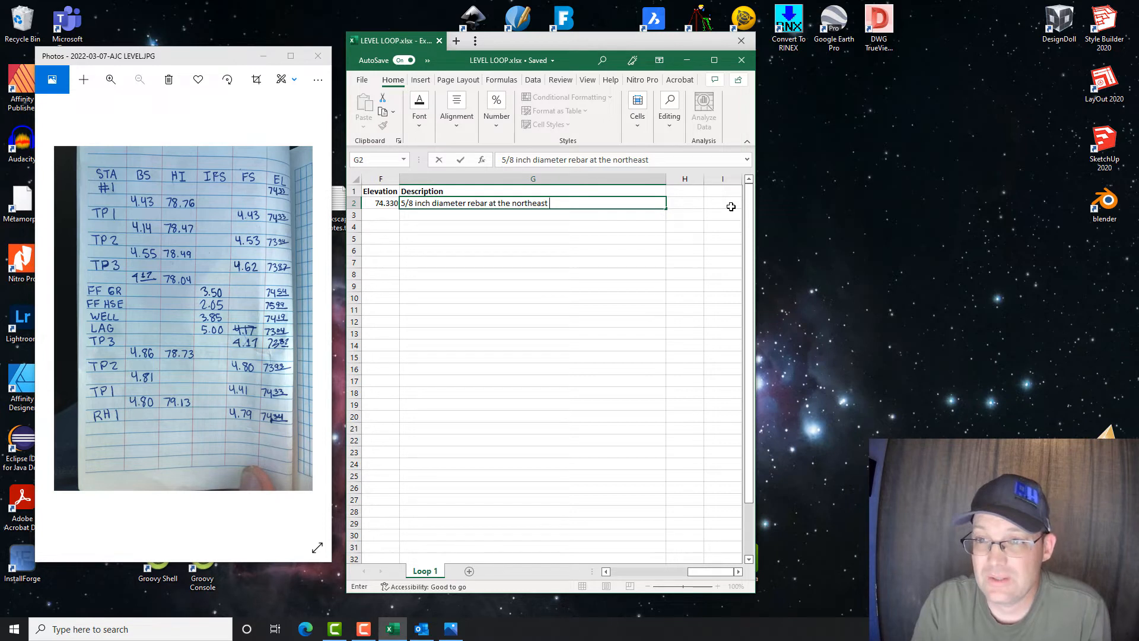
type(" corner of the par")
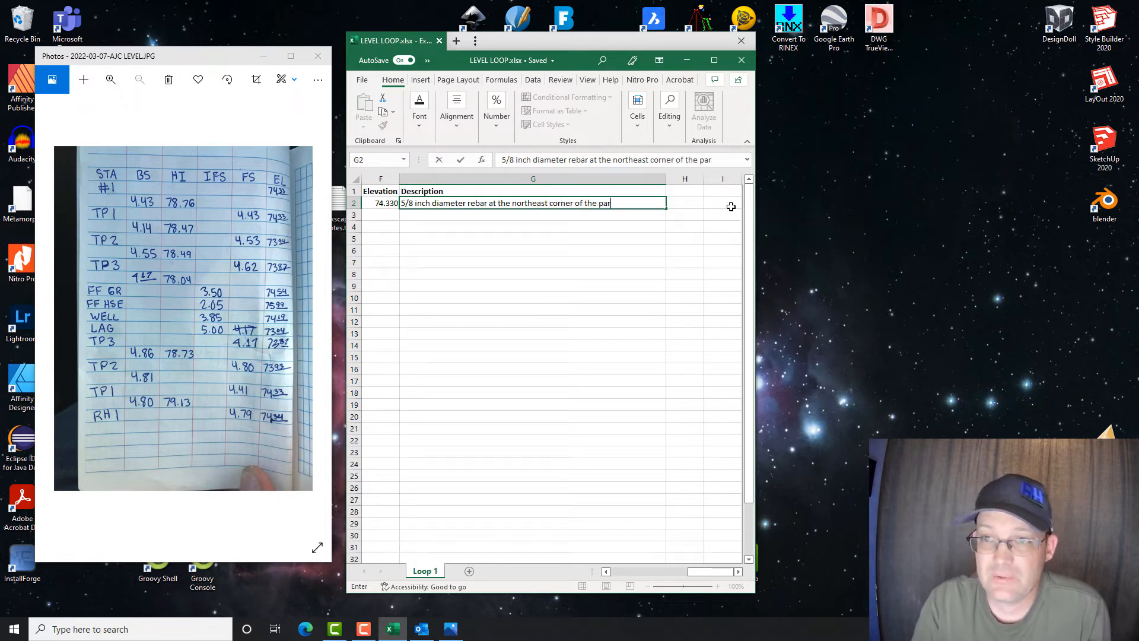
type("cel.")
key("Return")
key("Up")
key("Left")
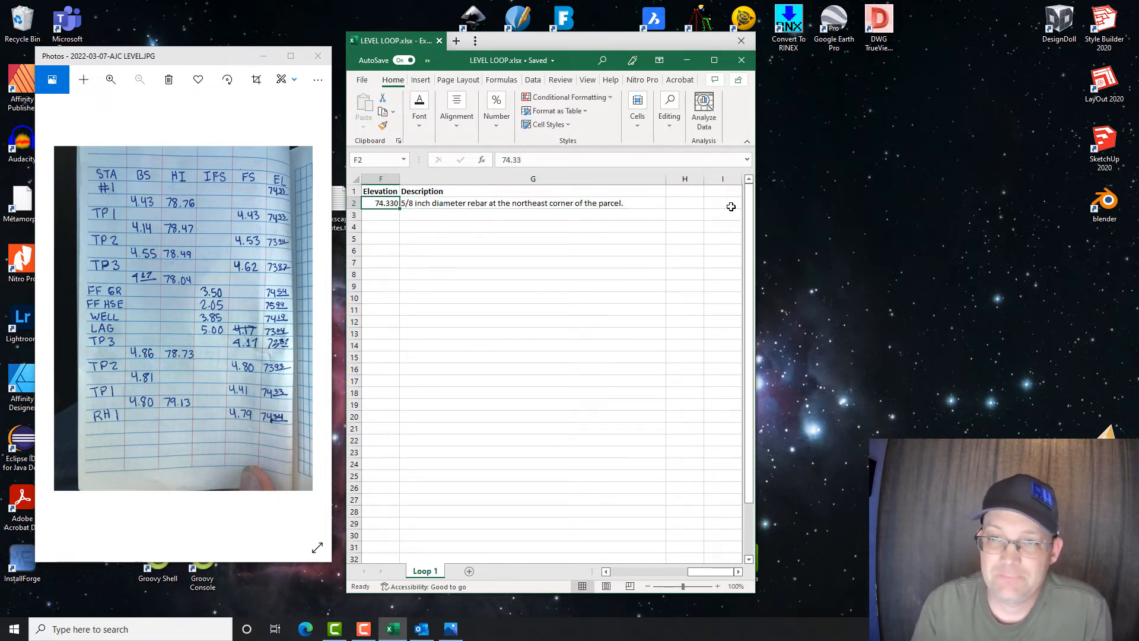
key("Home")
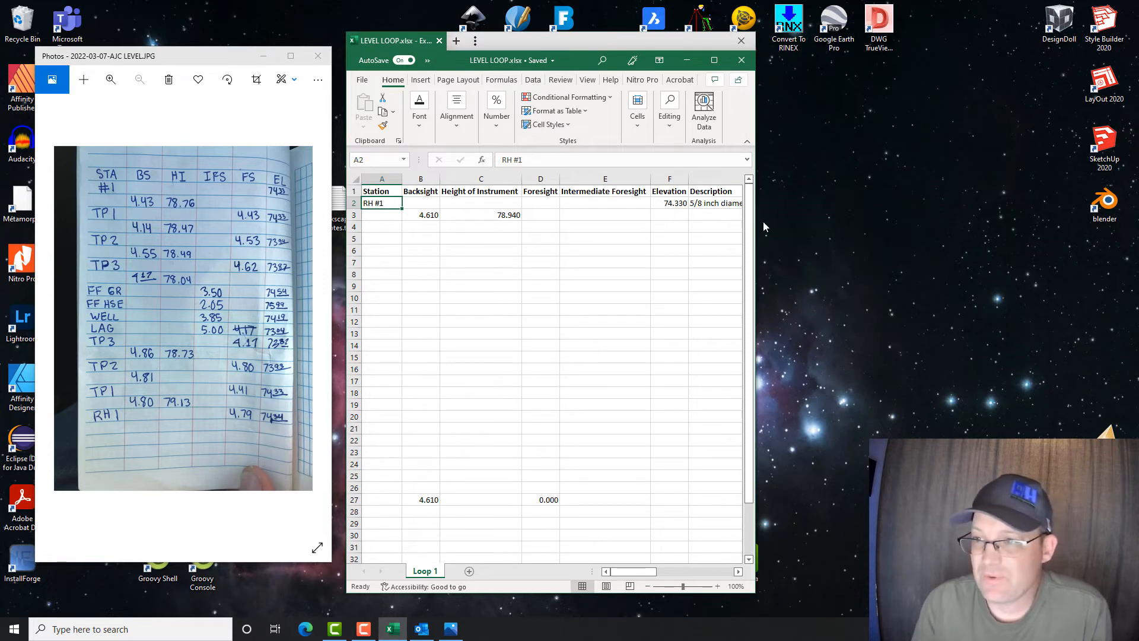
left_click_drag(758, 214, 1047, 215)
left_click(543, 226)
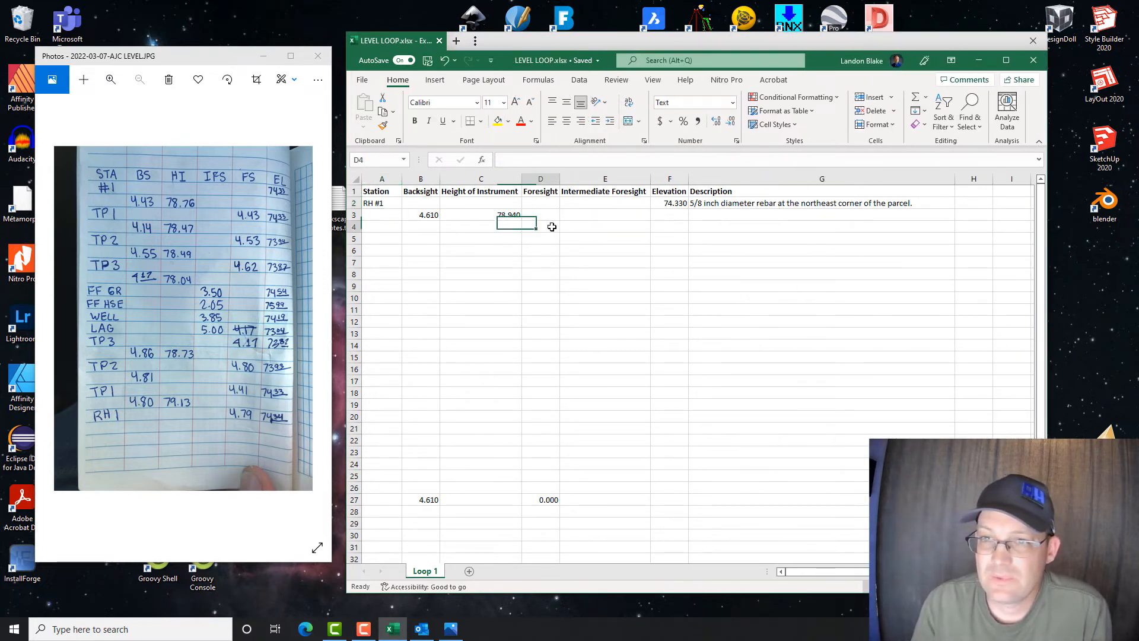
Set the first backsight in B3 to 4.43 and check the height of instrument formula in C3 against its input cells
left_click(422, 213)
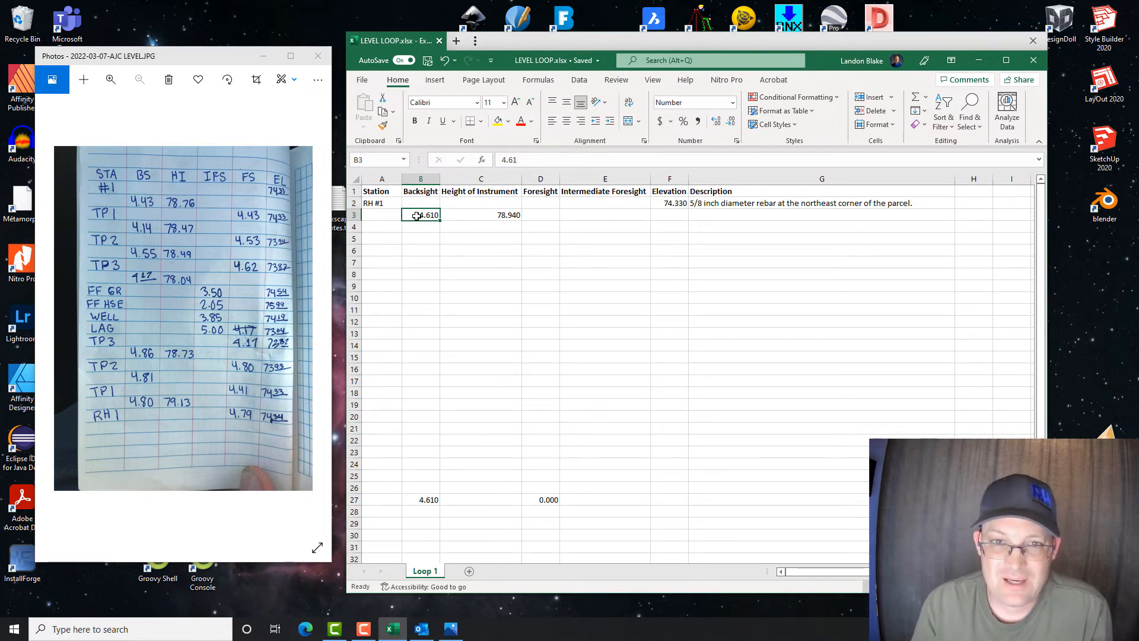
type("4.")
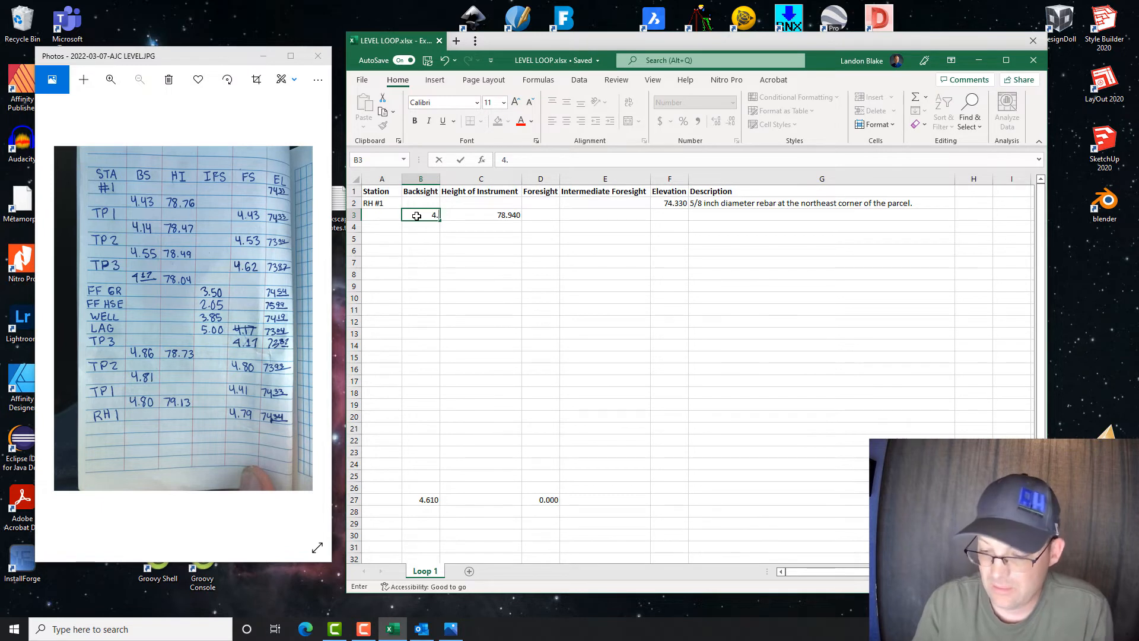
type("43")
key("Return")
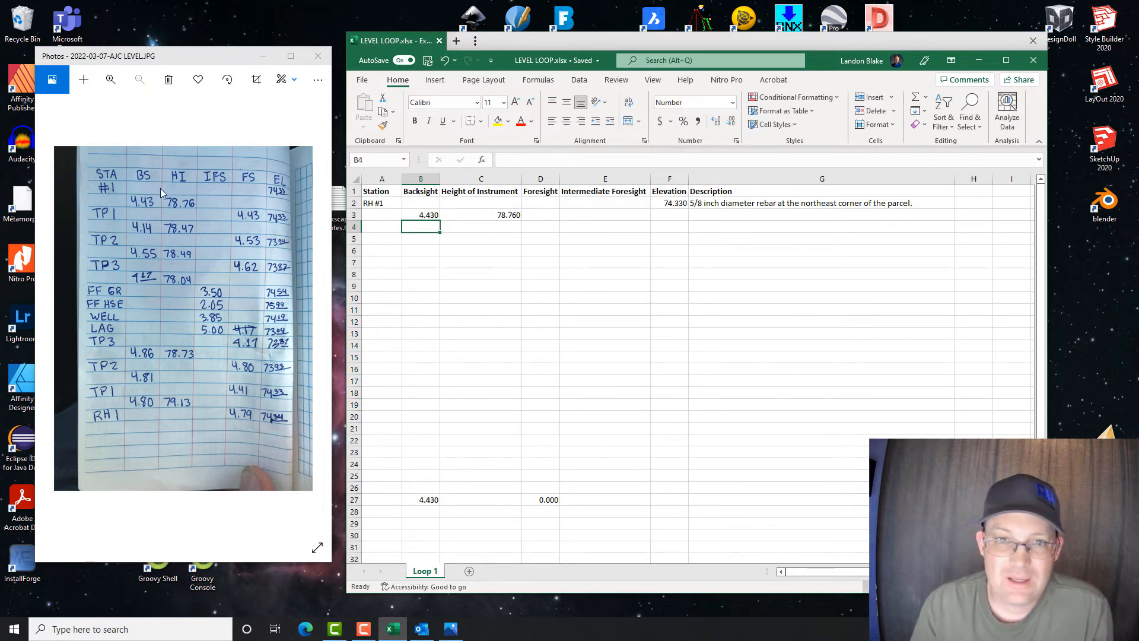
left_click(483, 215)
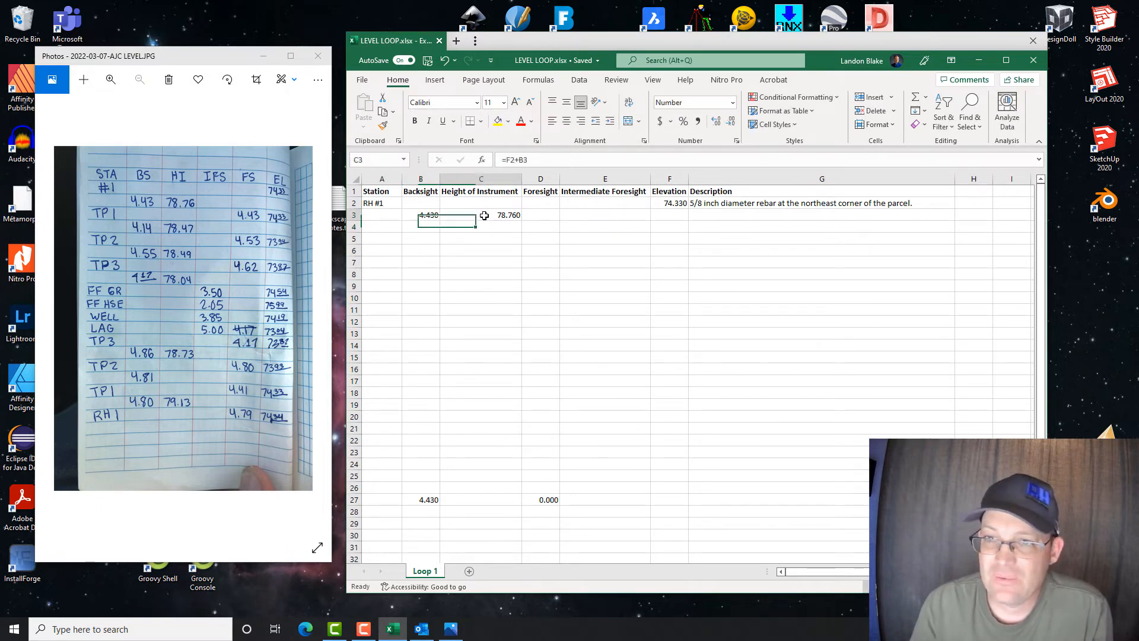
left_click(680, 203)
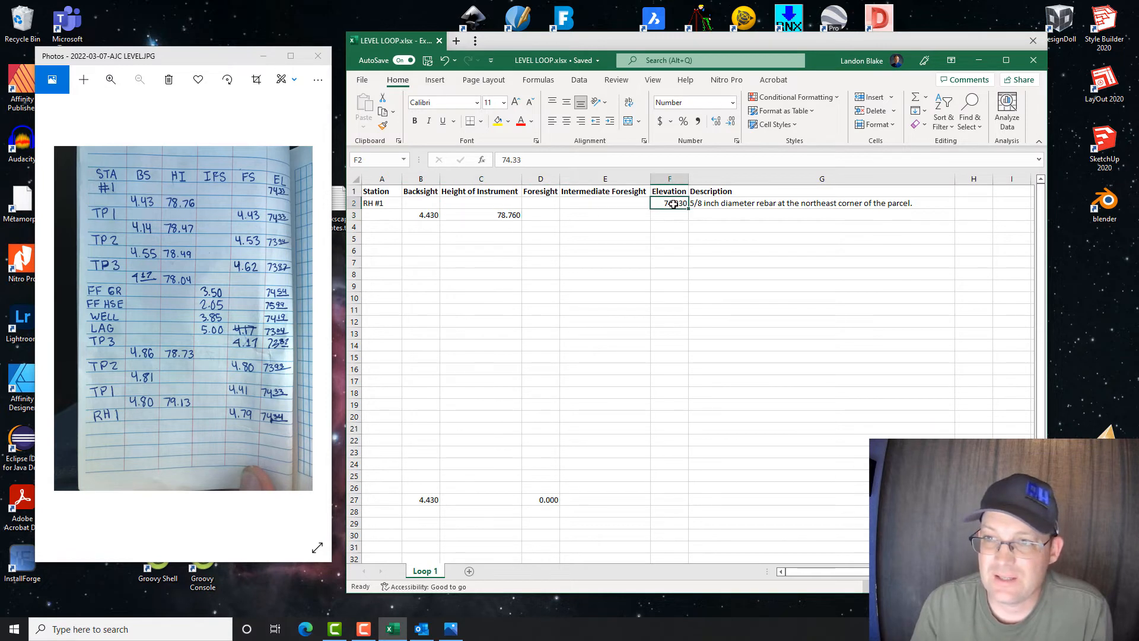
left_click(425, 214)
left_click(510, 216)
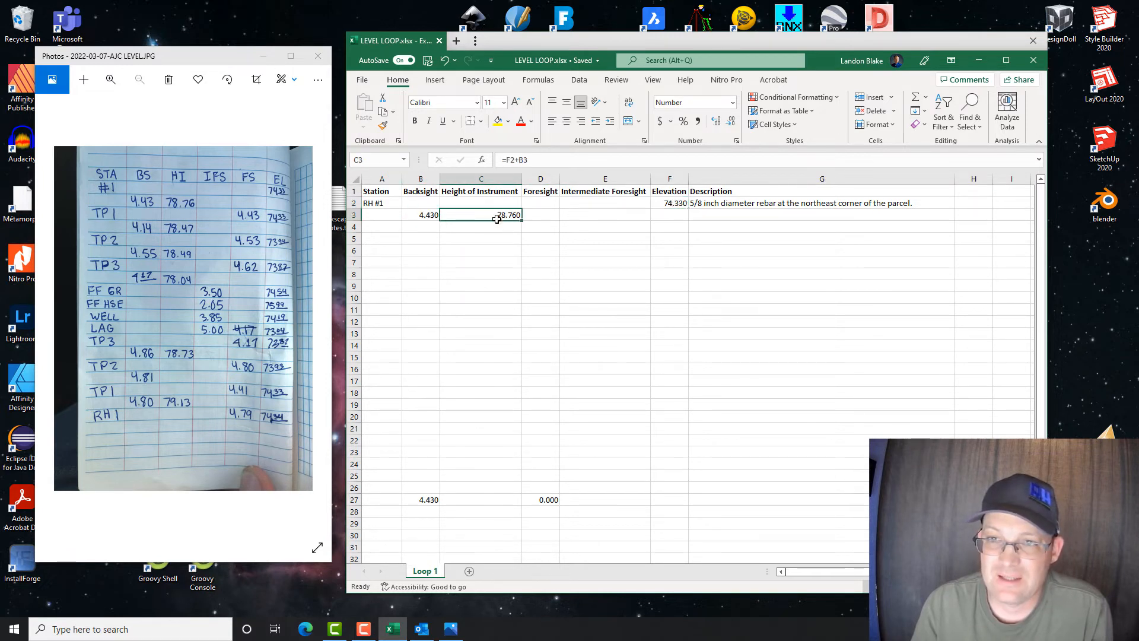
Enter the foresight 4.43 in cell D4 and name its station TP1 in A4
left_click(543, 226)
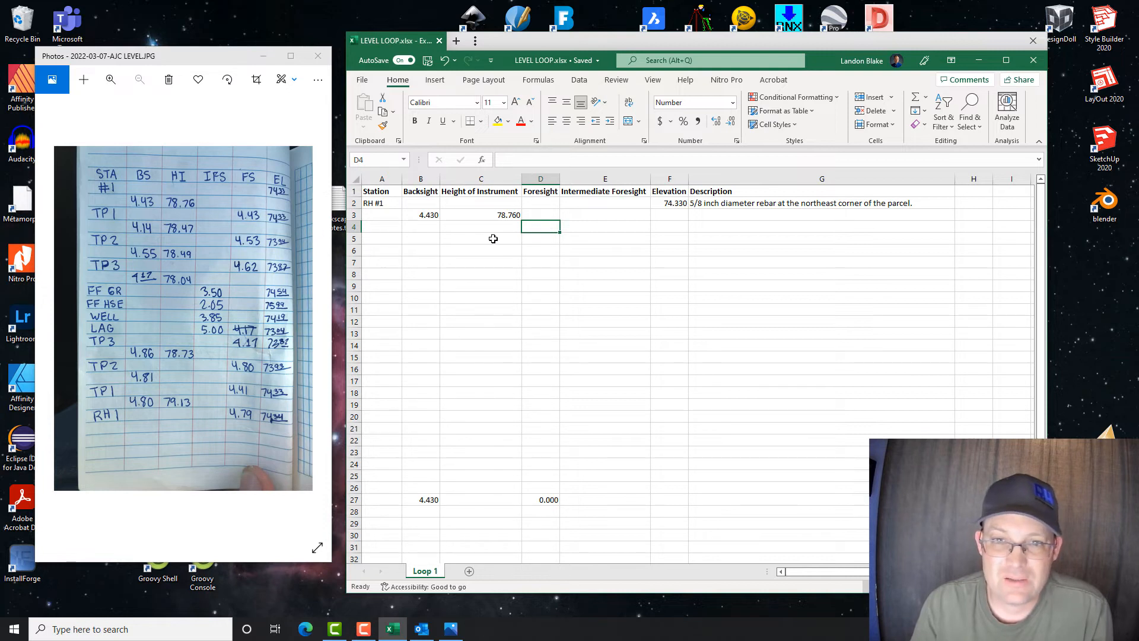
type("4.43")
key("Return")
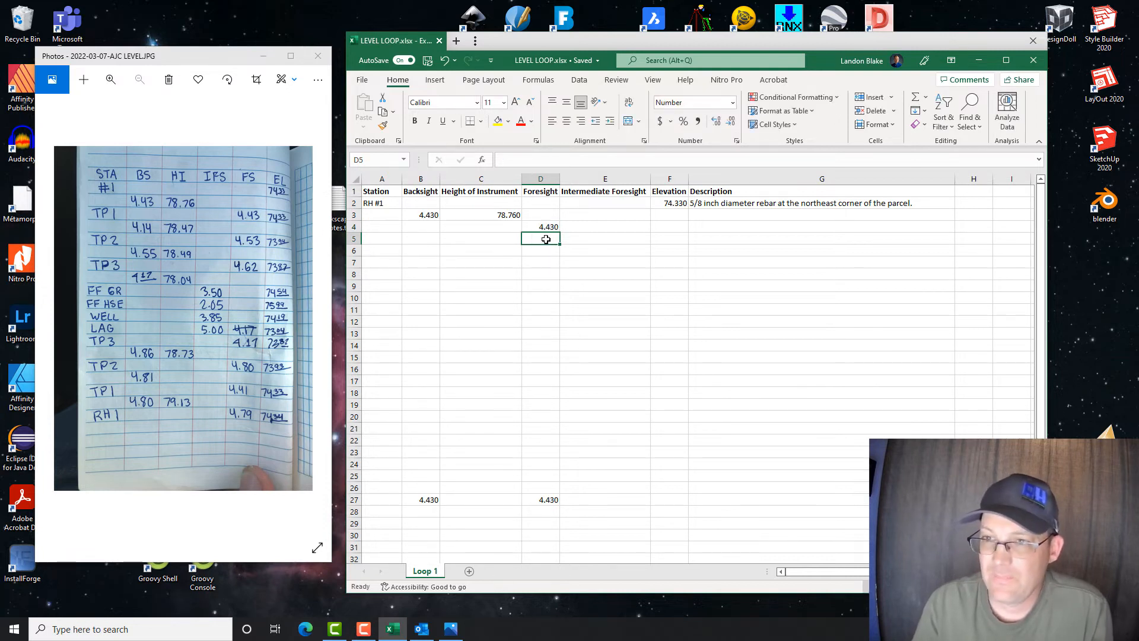
left_click(377, 228)
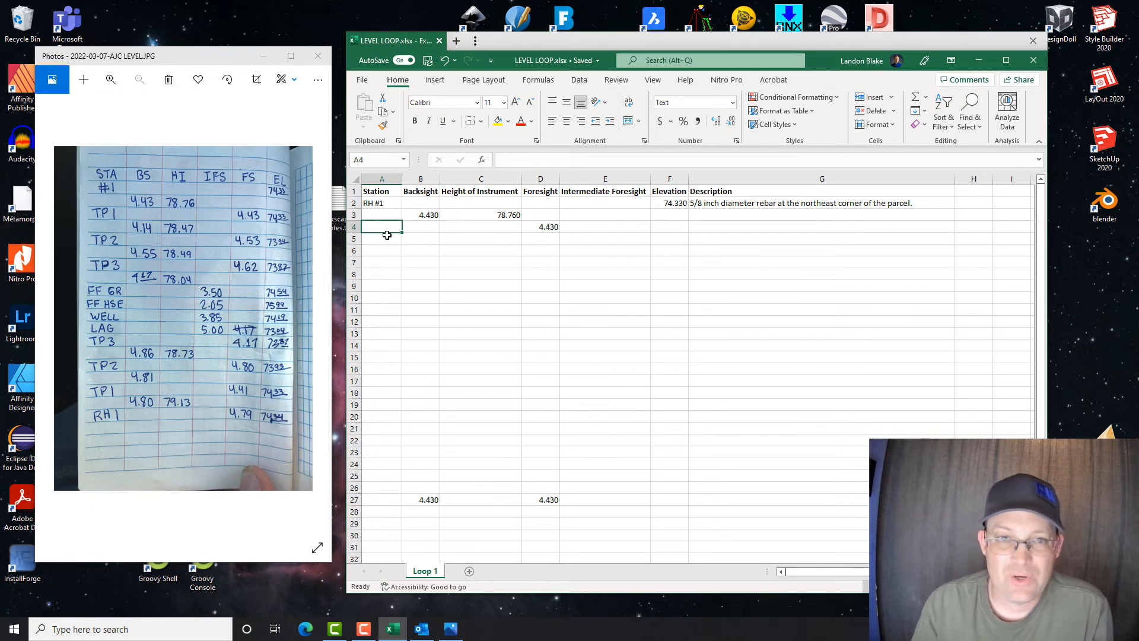
type("TP")
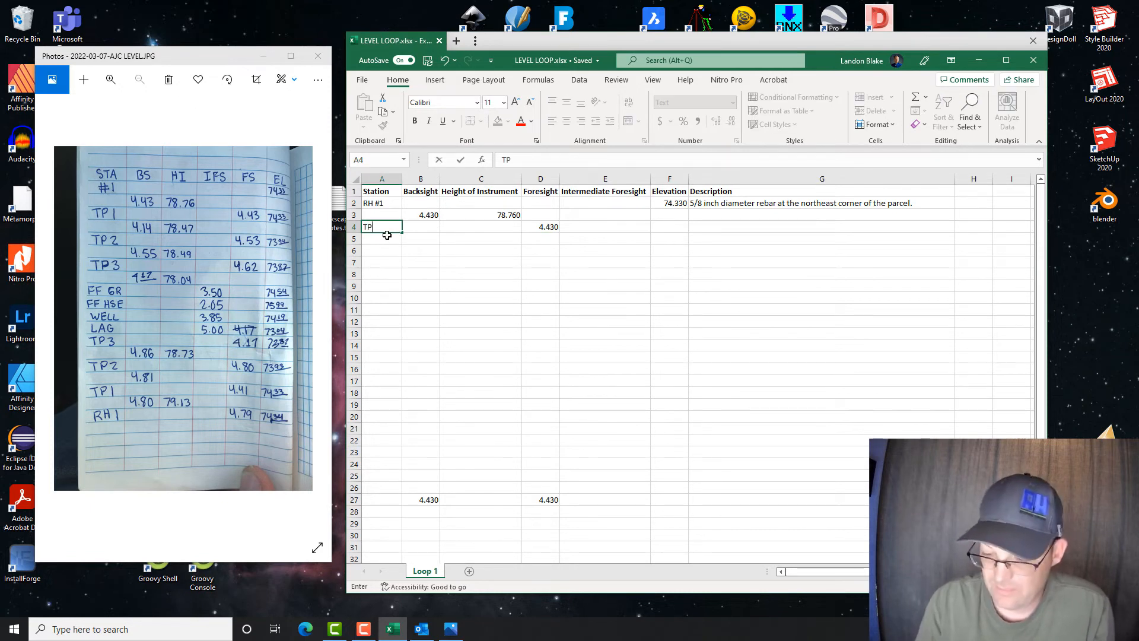
type("1")
key("Return")
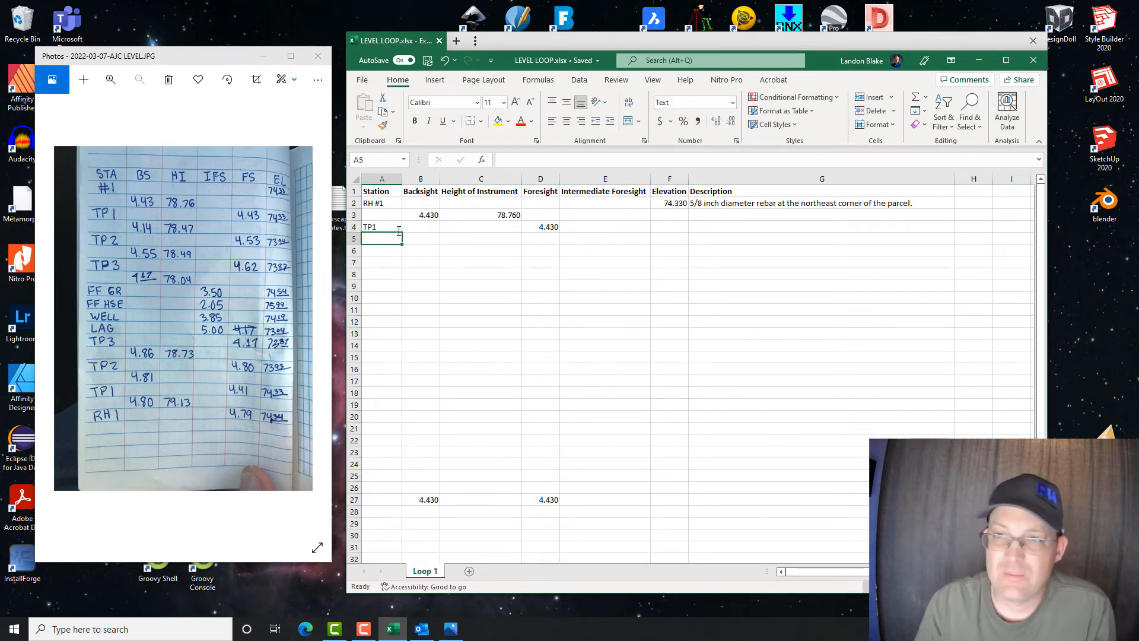
Calculate TP1's elevation in F4 with the formula =C3-D4, subtracting the foresight from the height of instrument
left_click(673, 231)
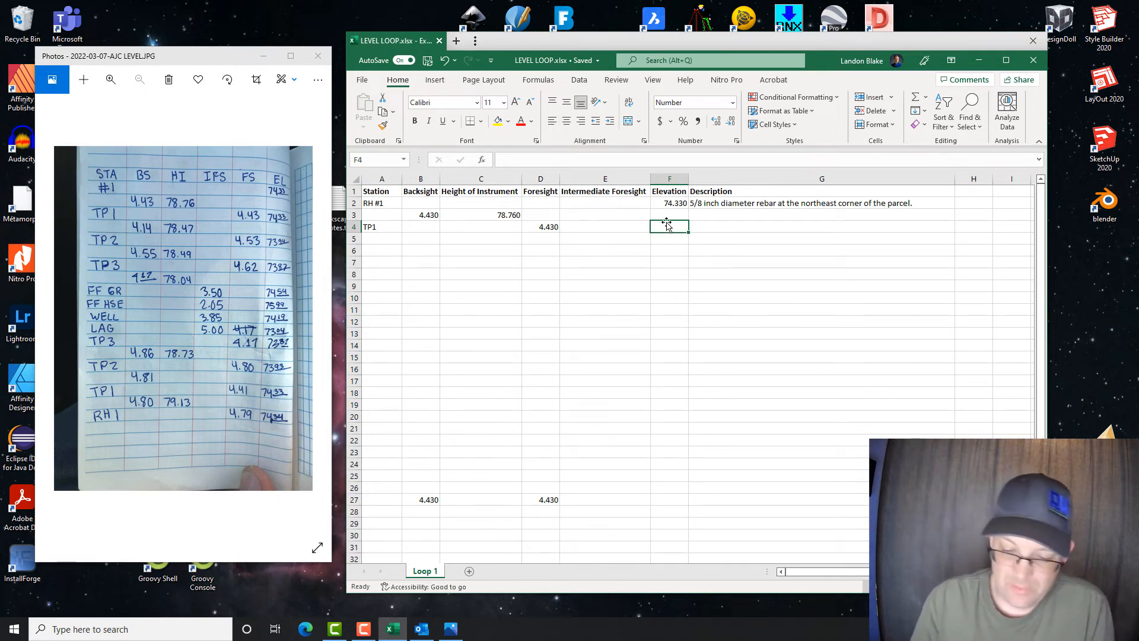
type("=")
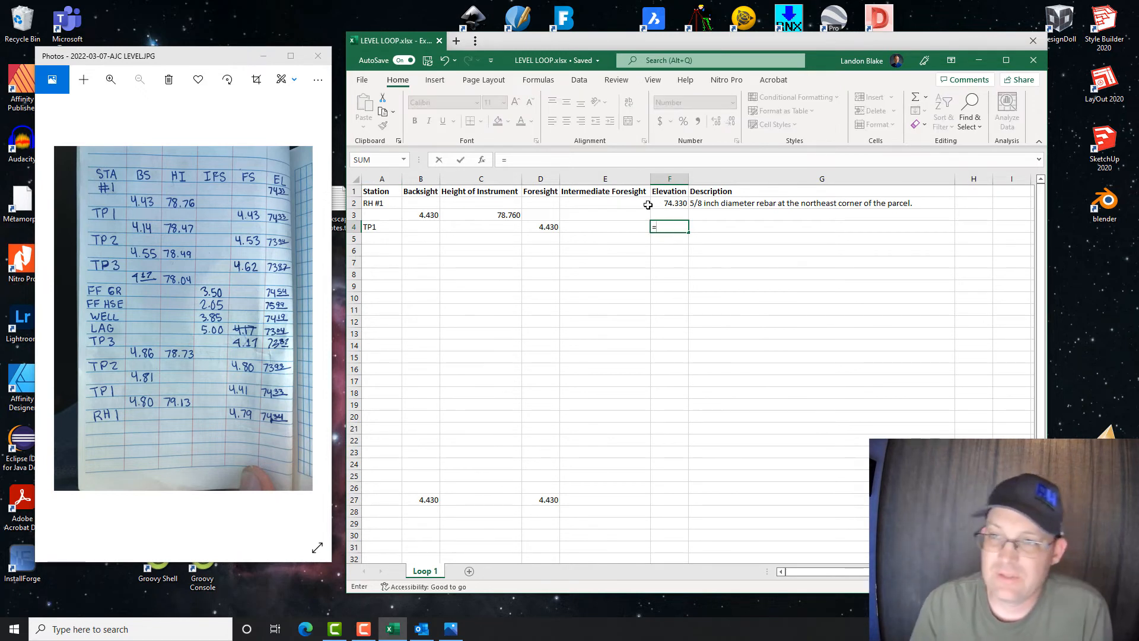
left_click(497, 219)
type("-")
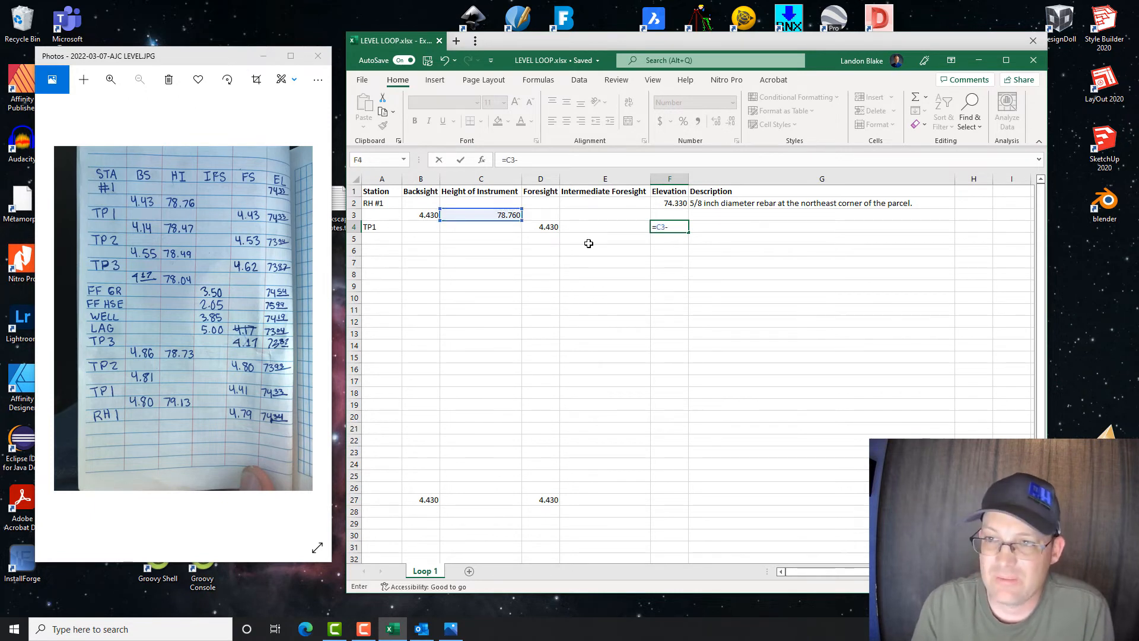
left_click(551, 224)
key("Return")
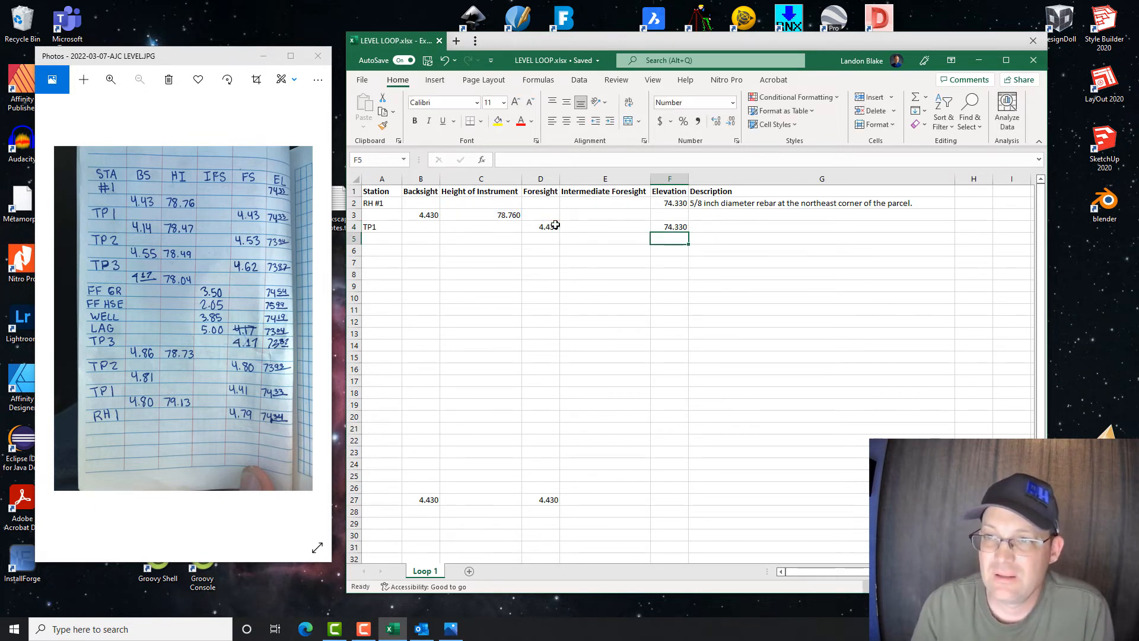
left_click(596, 272)
left_click(667, 228)
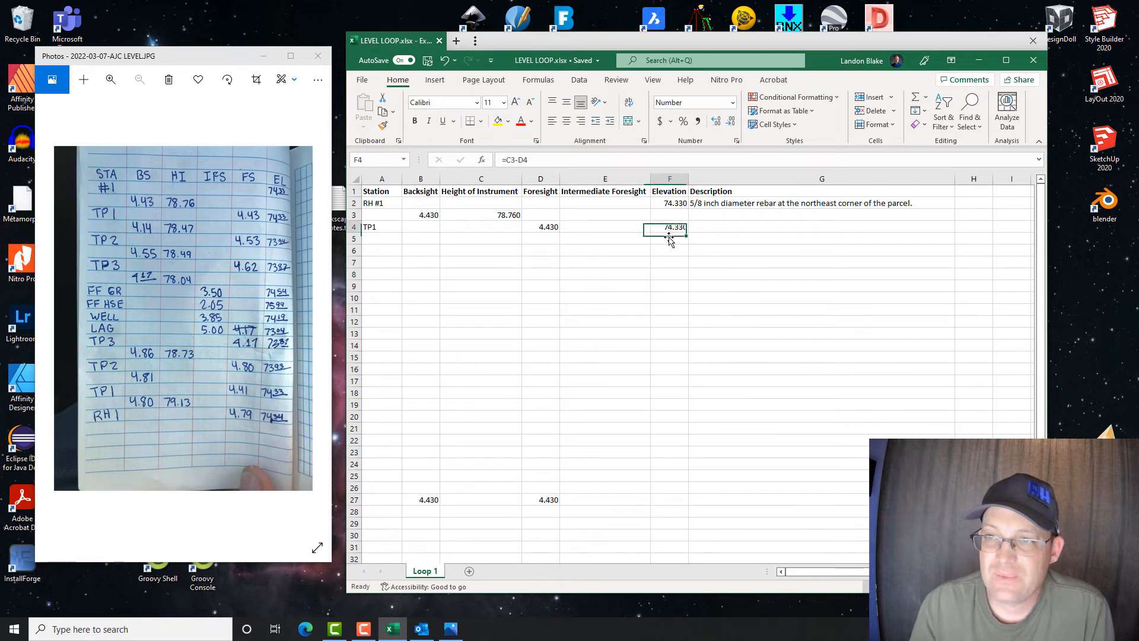
Copy the range A3:F4 to A5 for the next turning point and rename the station in A6 to TP2
left_click(409, 239)
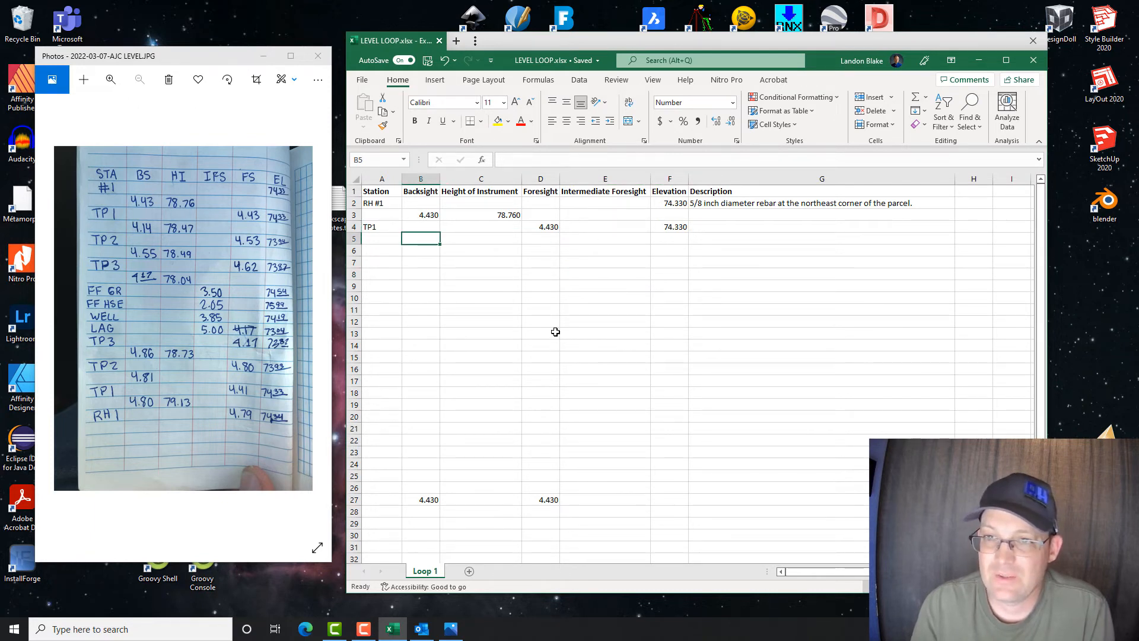
left_click_drag(375, 218, 656, 231)
key("ctrl+c")
left_click(375, 238)
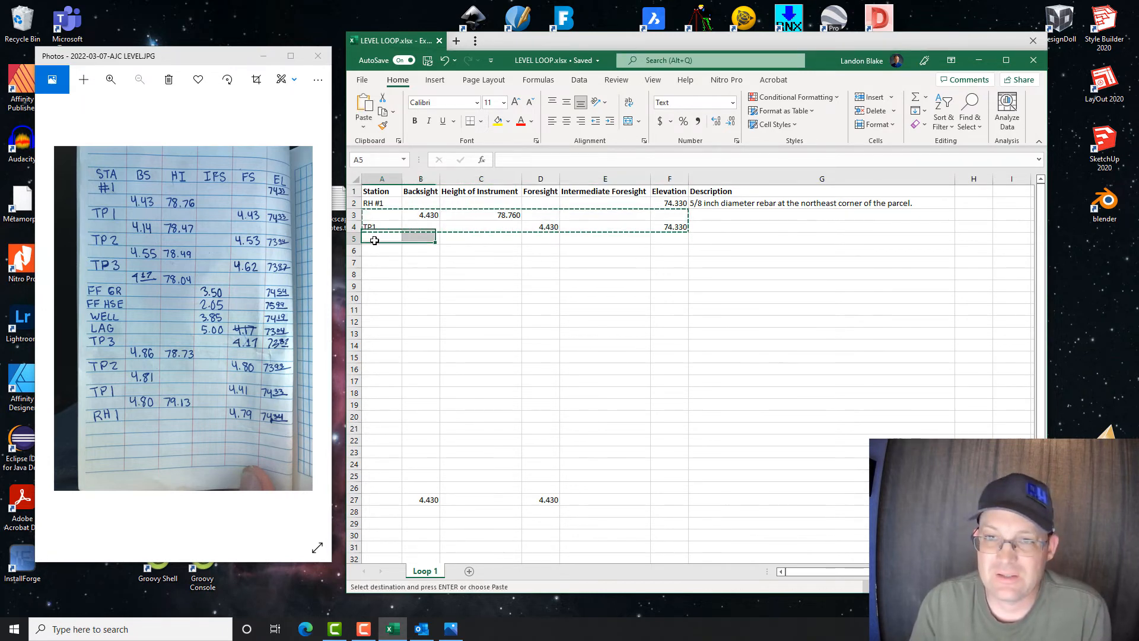
key("ctrl+v")
left_click(375, 307)
key("Escape")
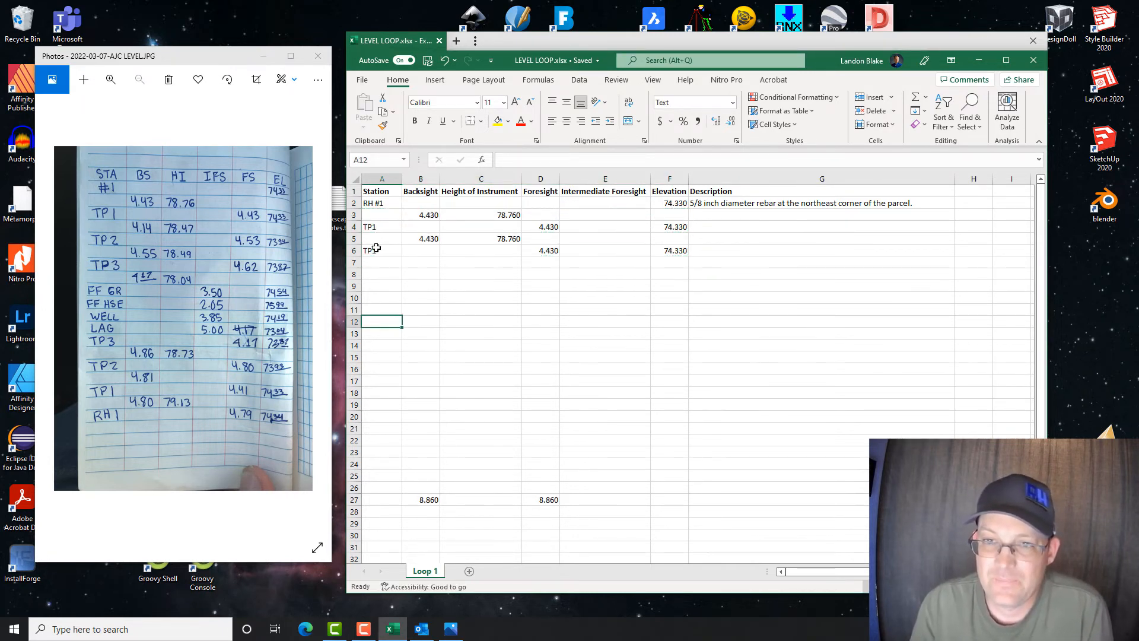
left_click(392, 252)
type("TP2")
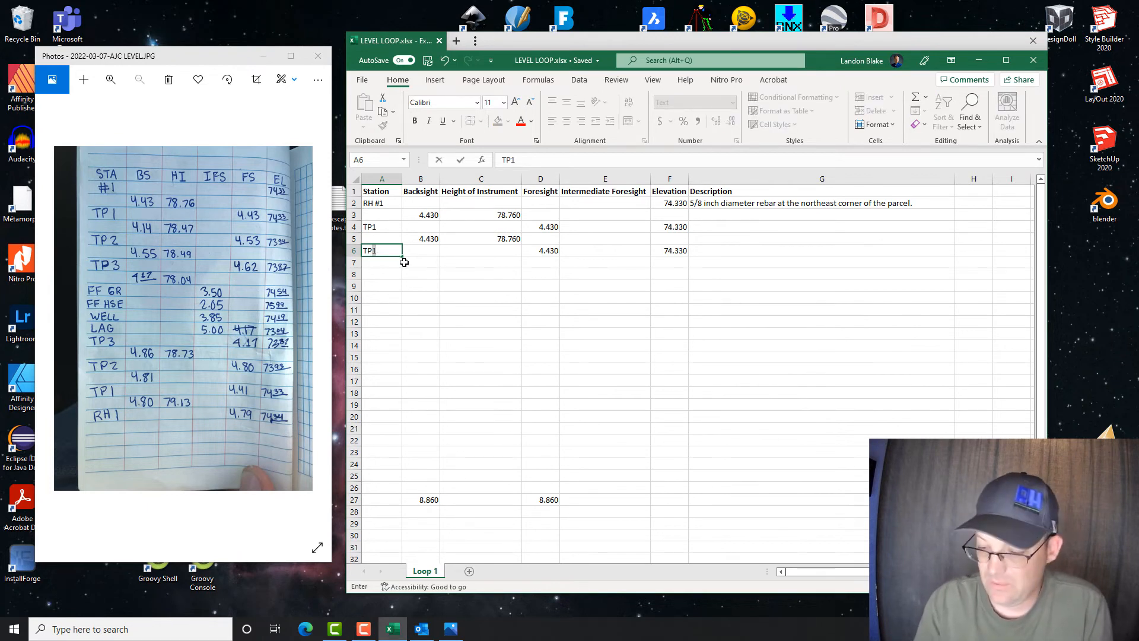
key("Return")
Set the backsight in B5 to 4.14 and the foresight in D6 to 4.53, then check the TP2 elevation formula
left_click(424, 239)
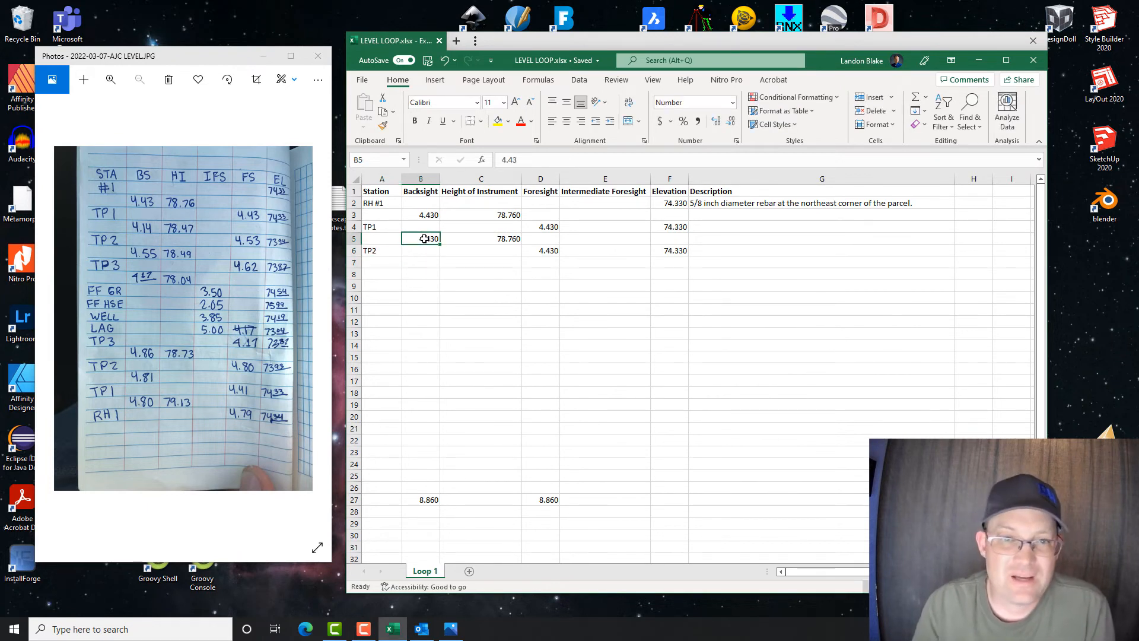
type("4.14")
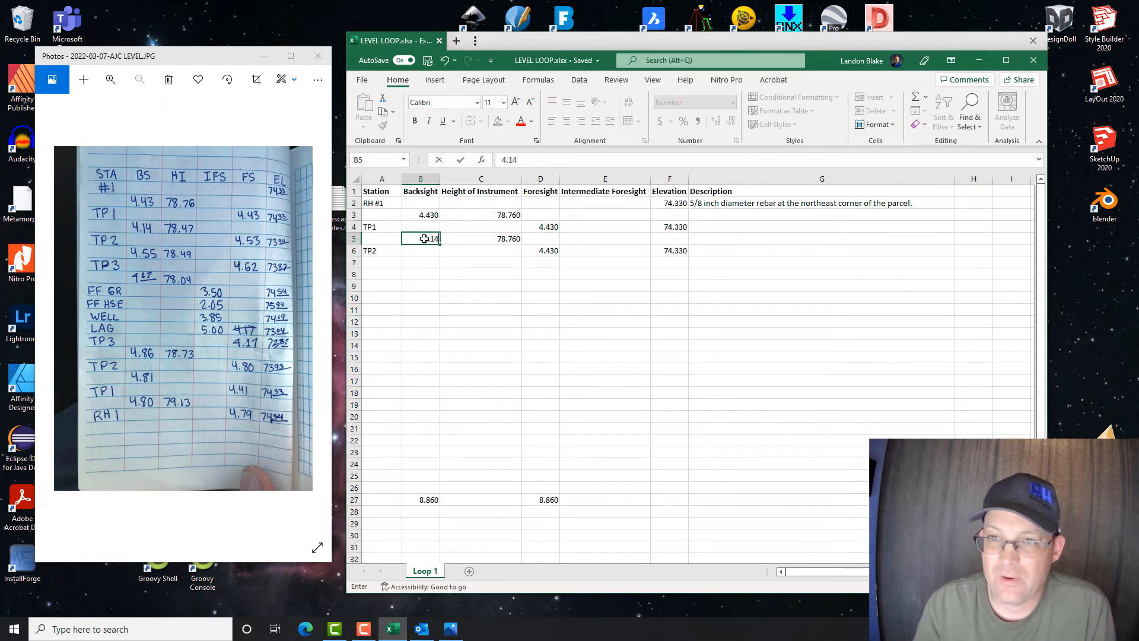
key("Return")
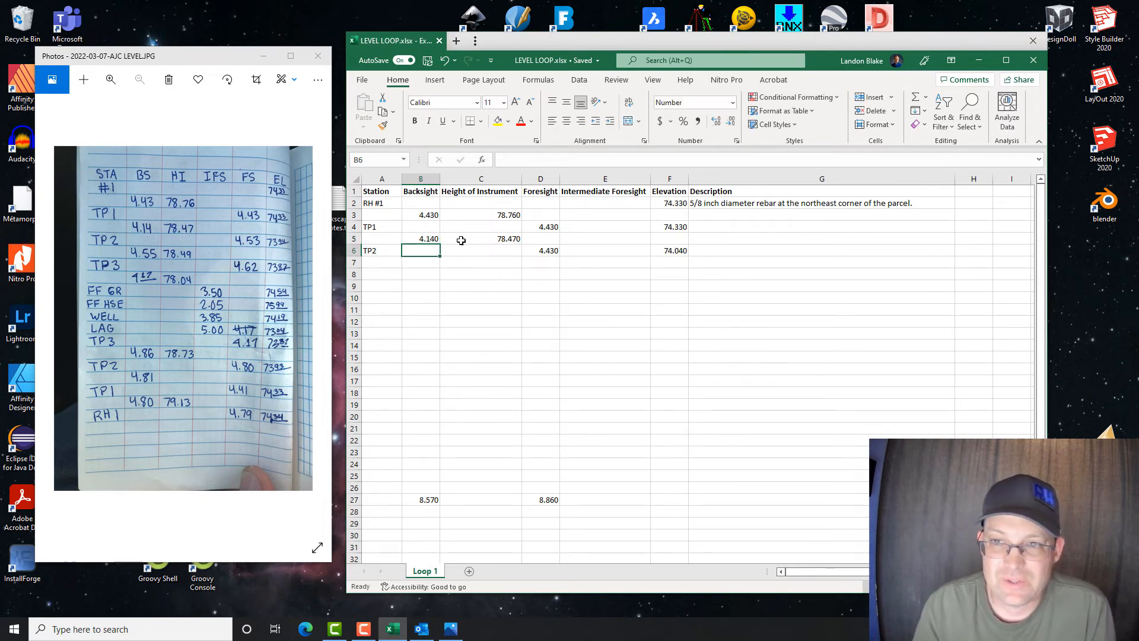
left_click(542, 251)
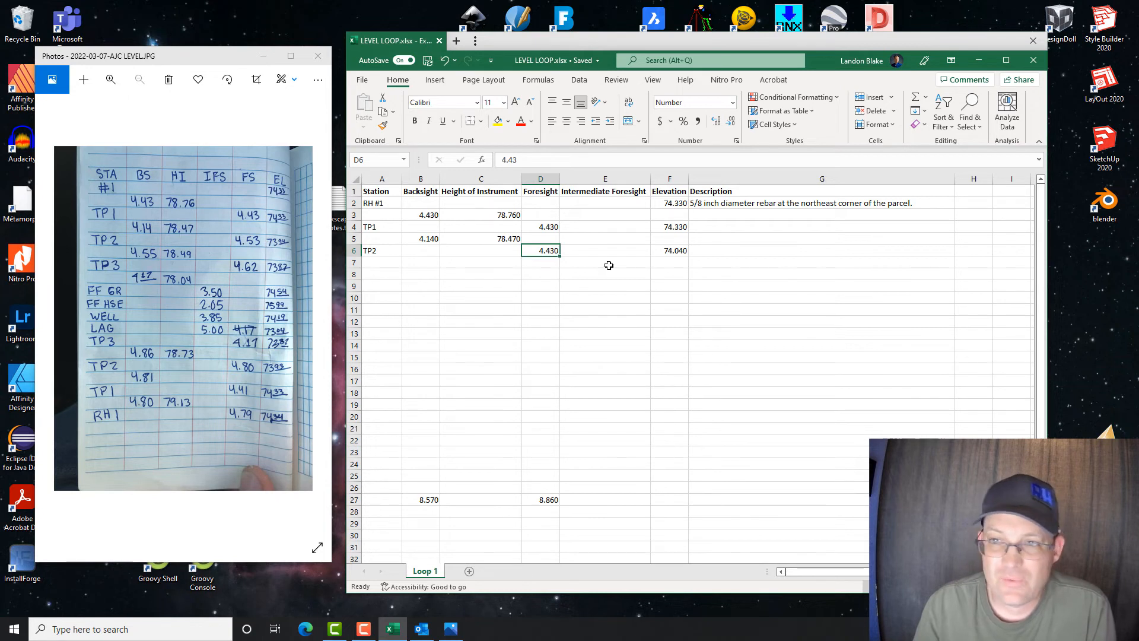
type("4.53")
key("Return")
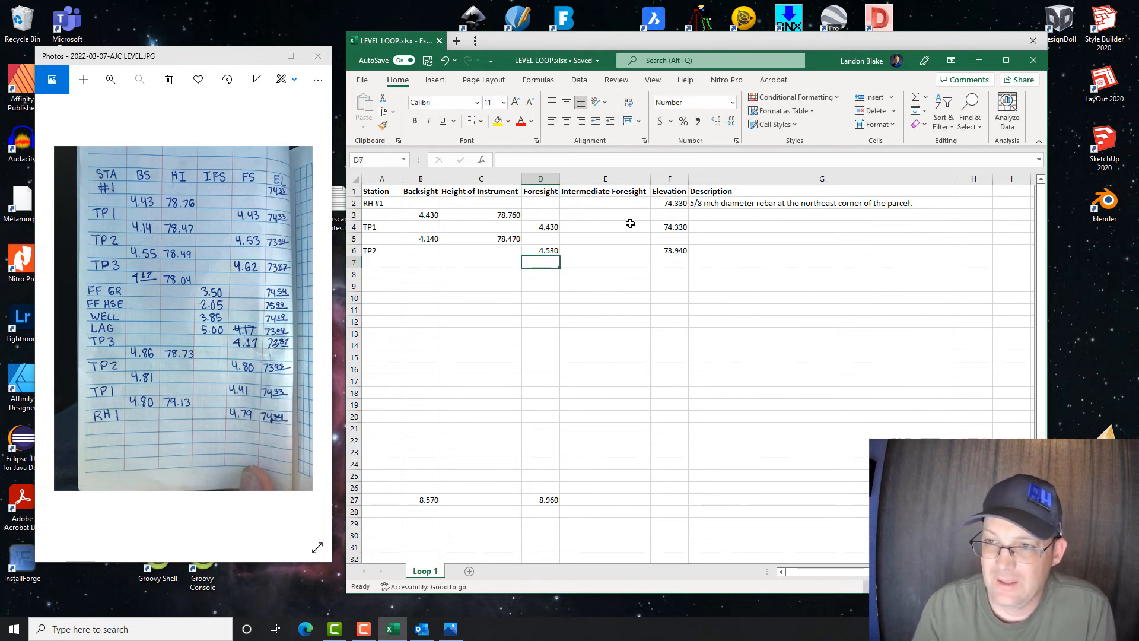
left_click(681, 250)
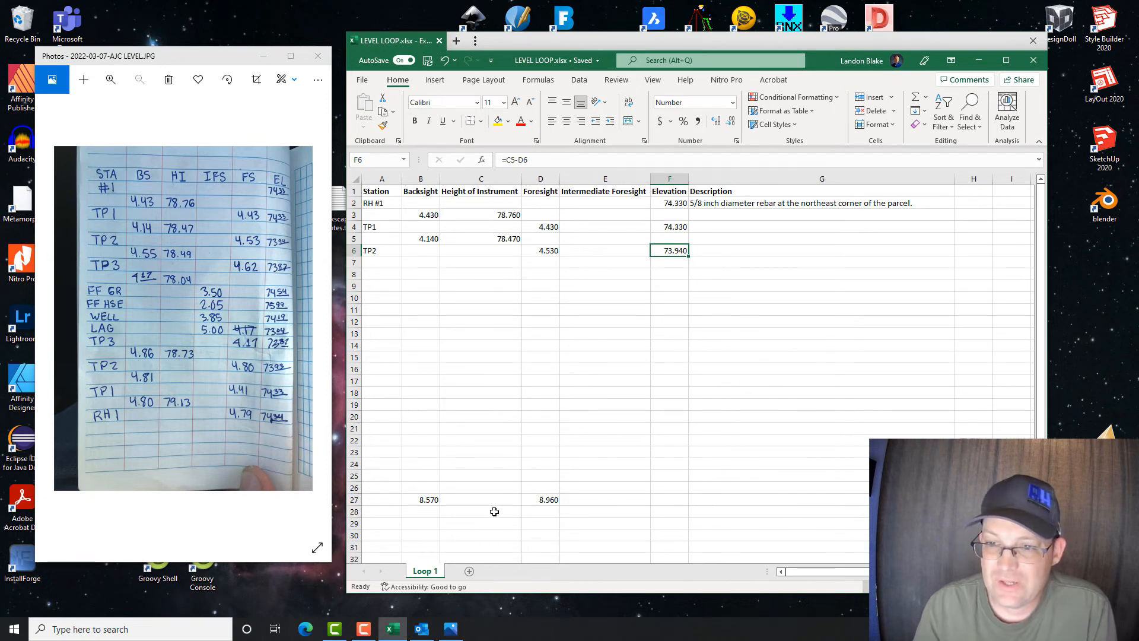
Examine and compare the backsight total in B27 and the foresight total in D27
left_click(468, 511)
left_click(431, 501)
left_click(543, 500)
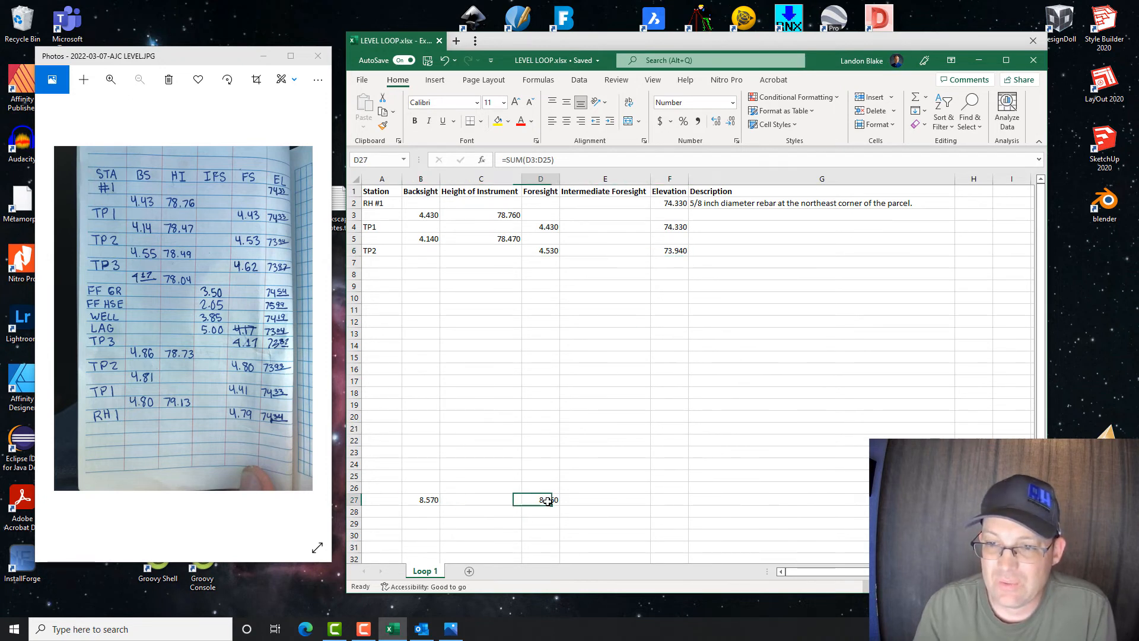
left_click(428, 500)
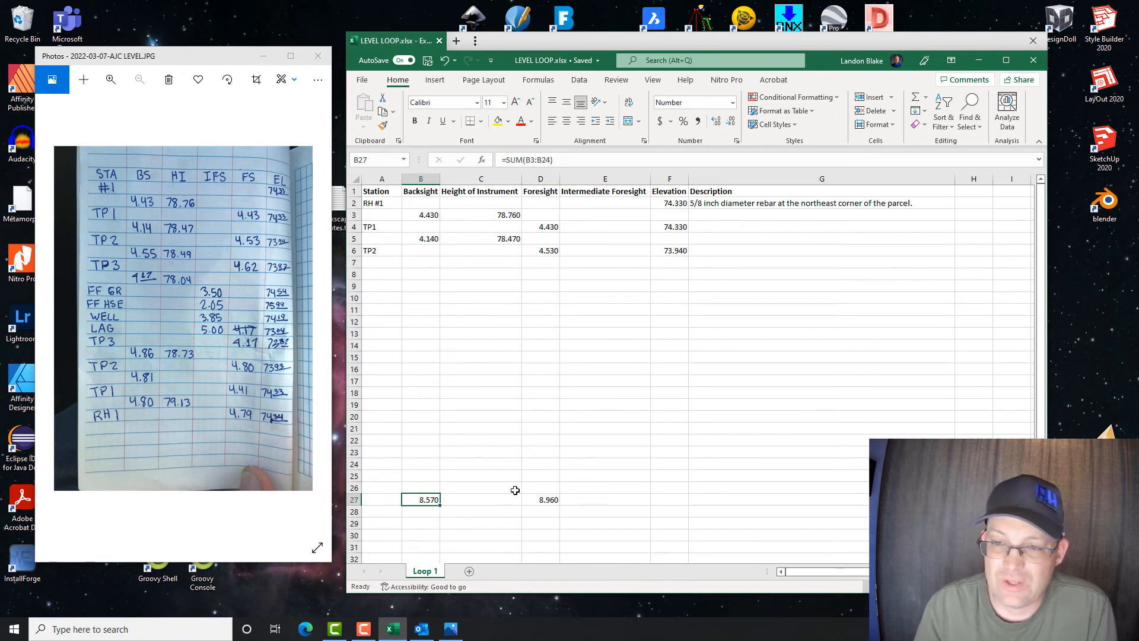
left_click(544, 500)
left_click(434, 500)
left_click(549, 500)
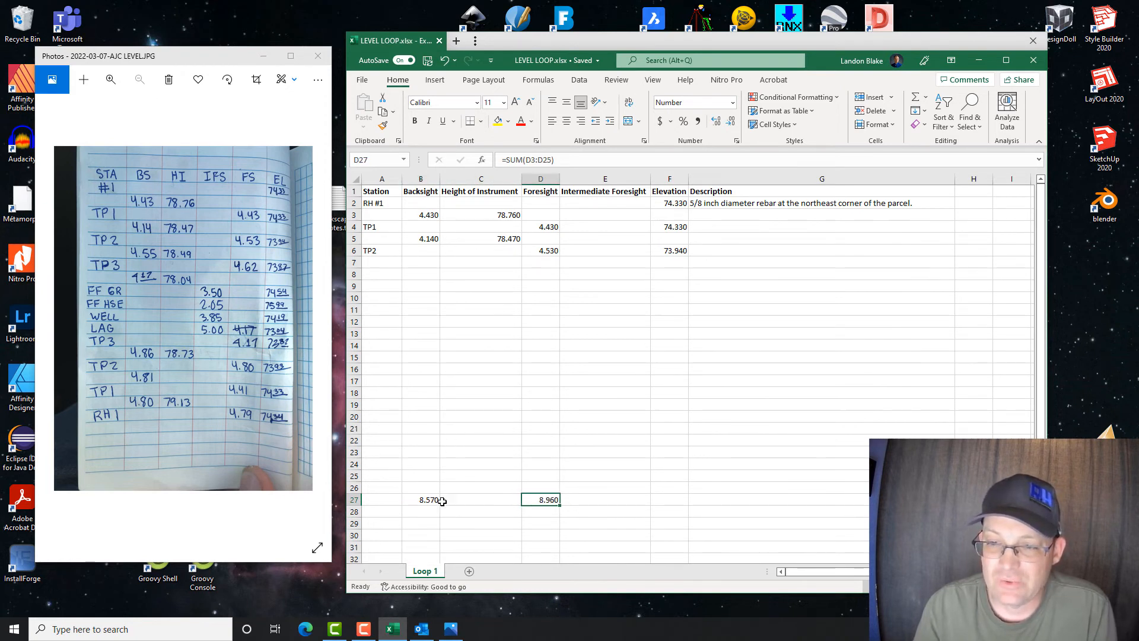
left_click(438, 501)
left_click(543, 502)
left_click(430, 502)
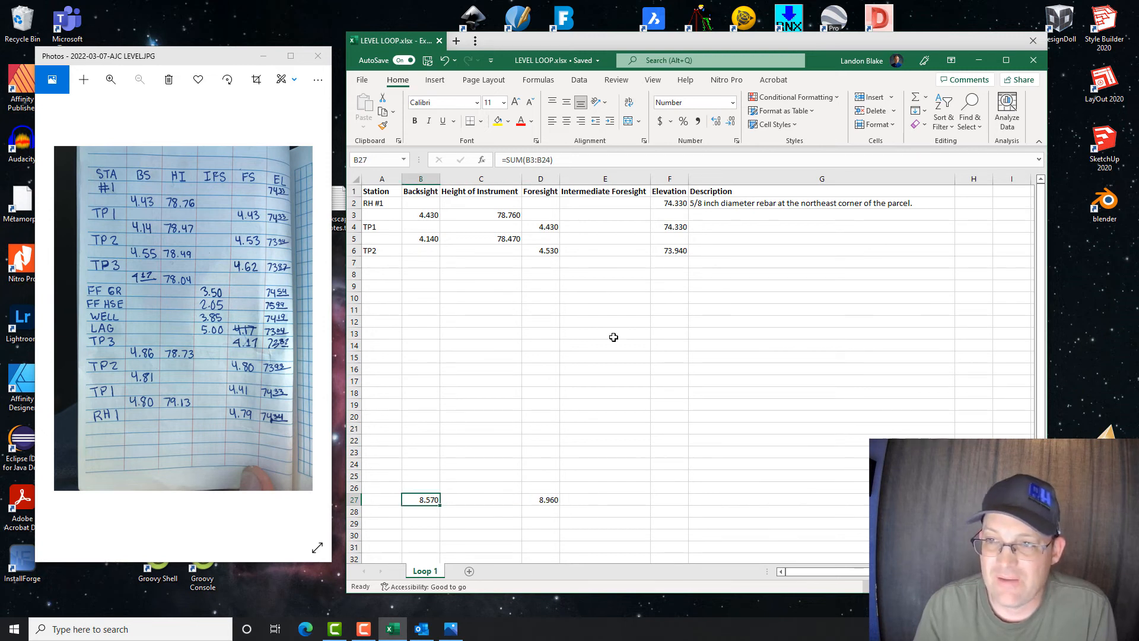
left_click(678, 282)
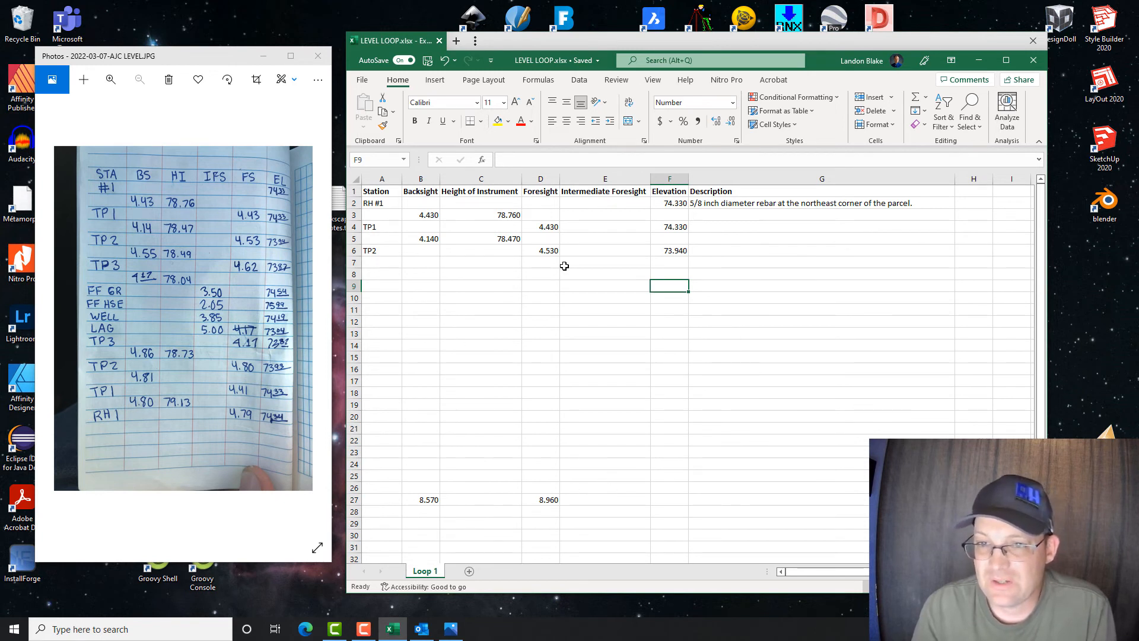
Describe TP1 in cell G4 as '6" long wood ginny.'
left_click(758, 247)
left_click(744, 227)
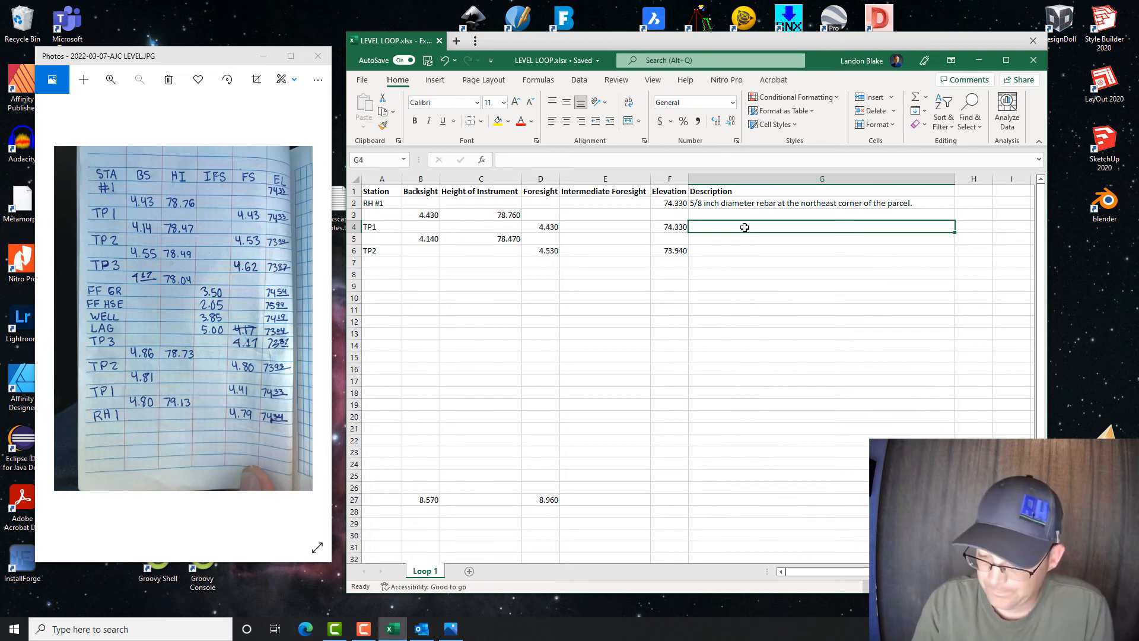
type("6")
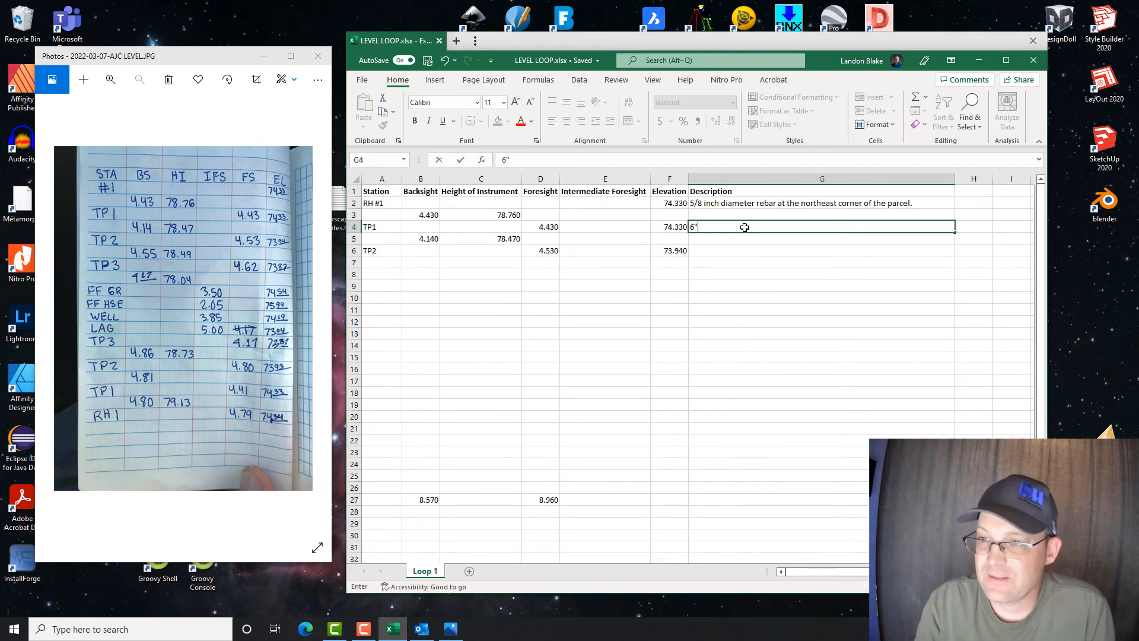
type("\" long wood ginny.")
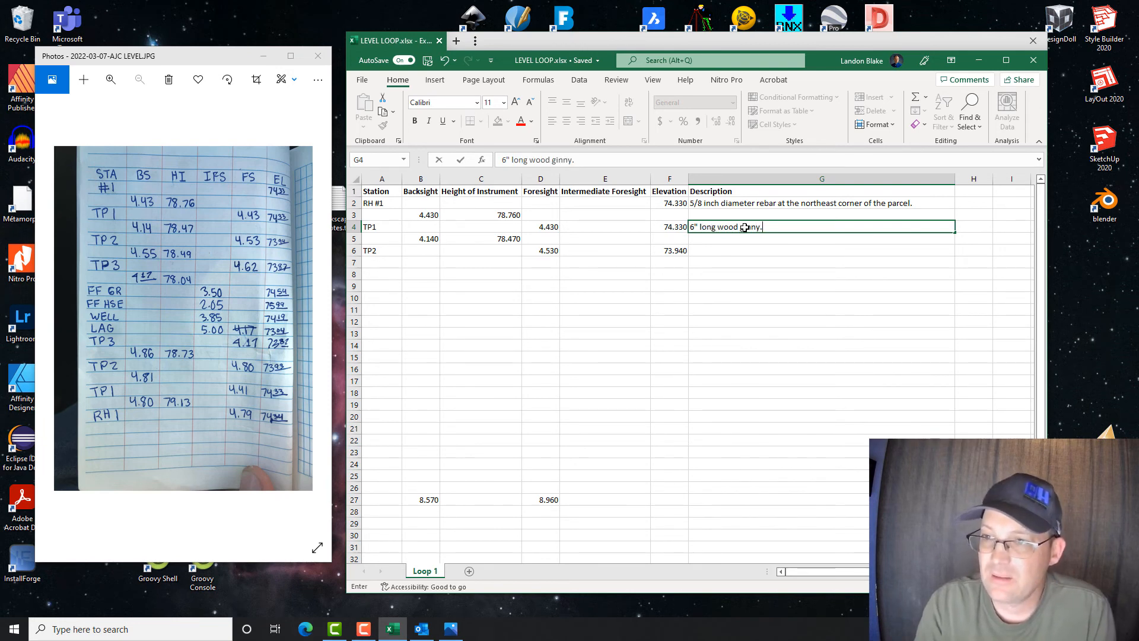
key("Return")
Copy TP1's description from G4 to G6 for station TP2
left_click(744, 227)
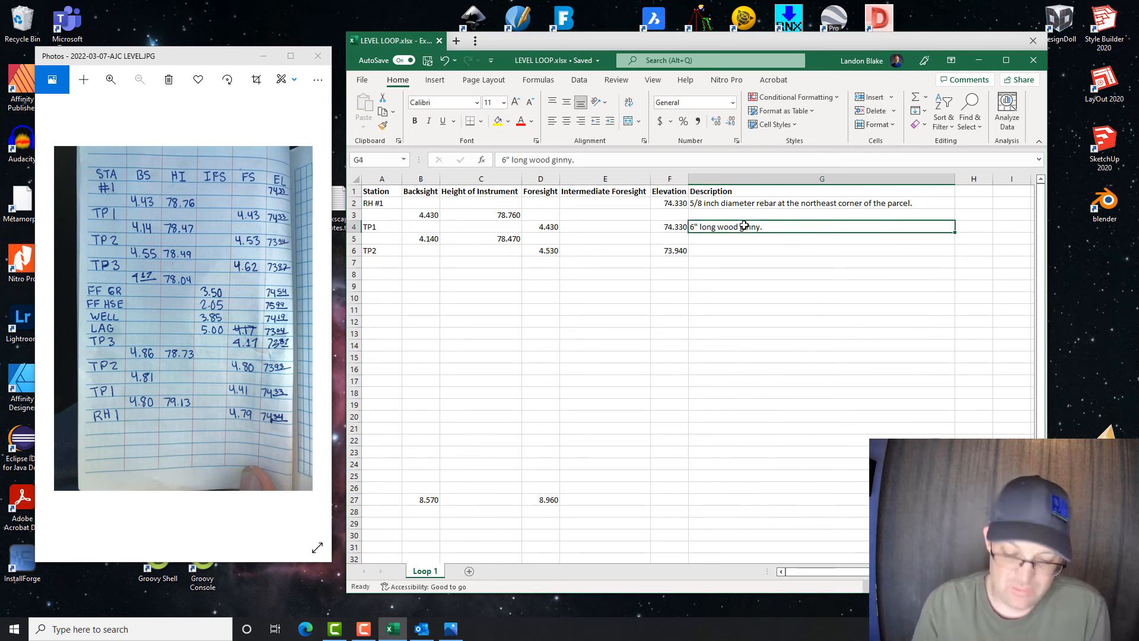
key("ctrl+c")
left_click(738, 251)
key("ctrl+v")
left_click(753, 308)
type("1")
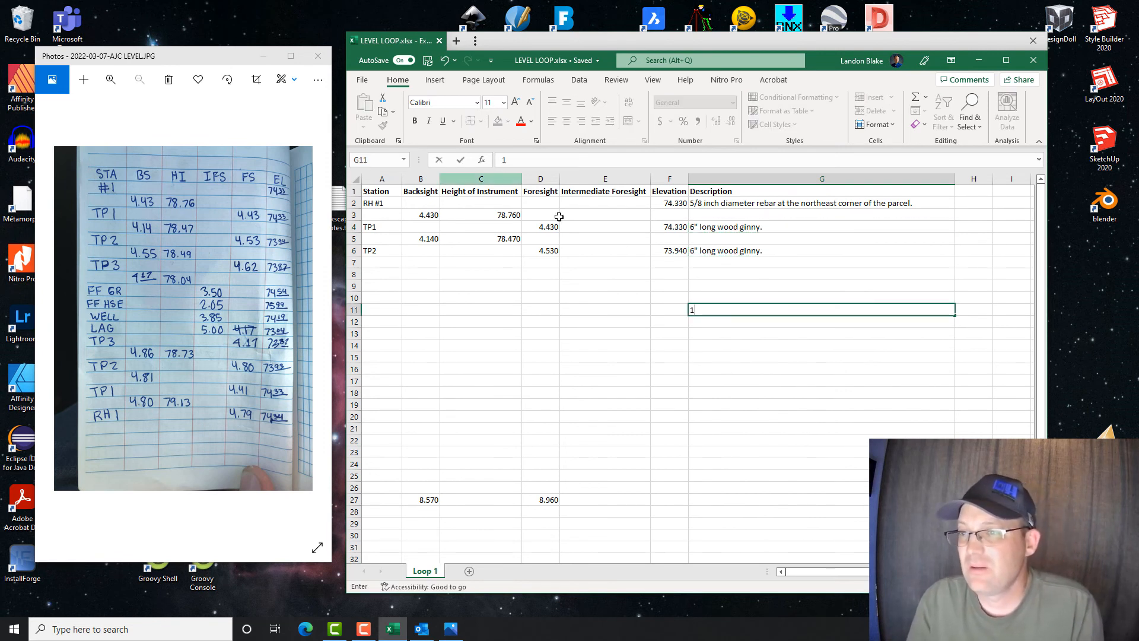
key("Escape")
left_click(811, 439)
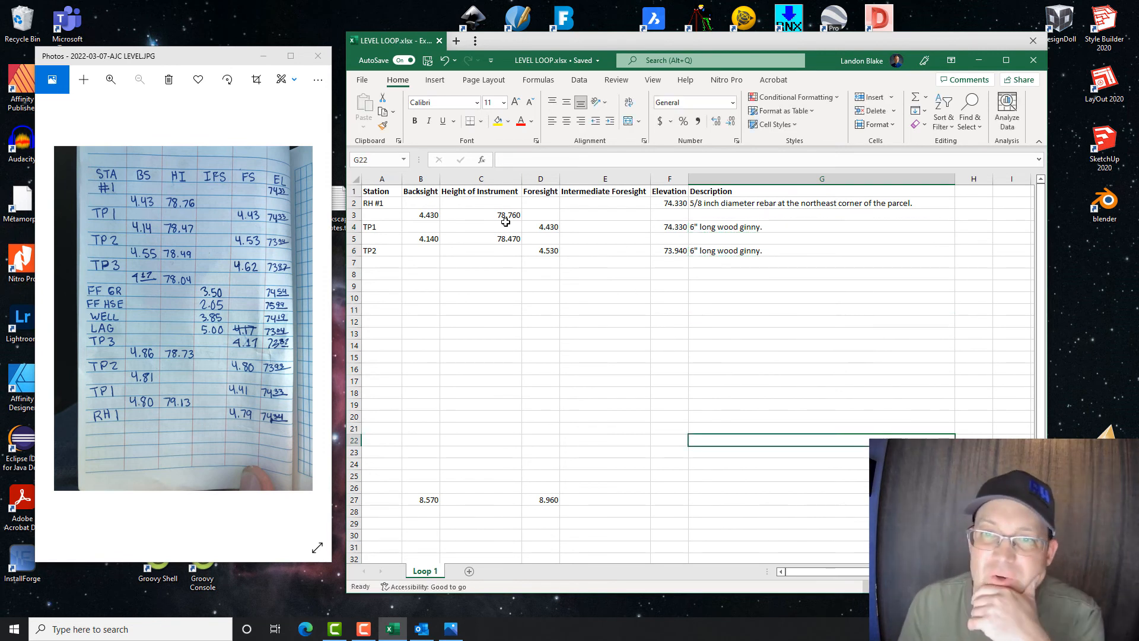